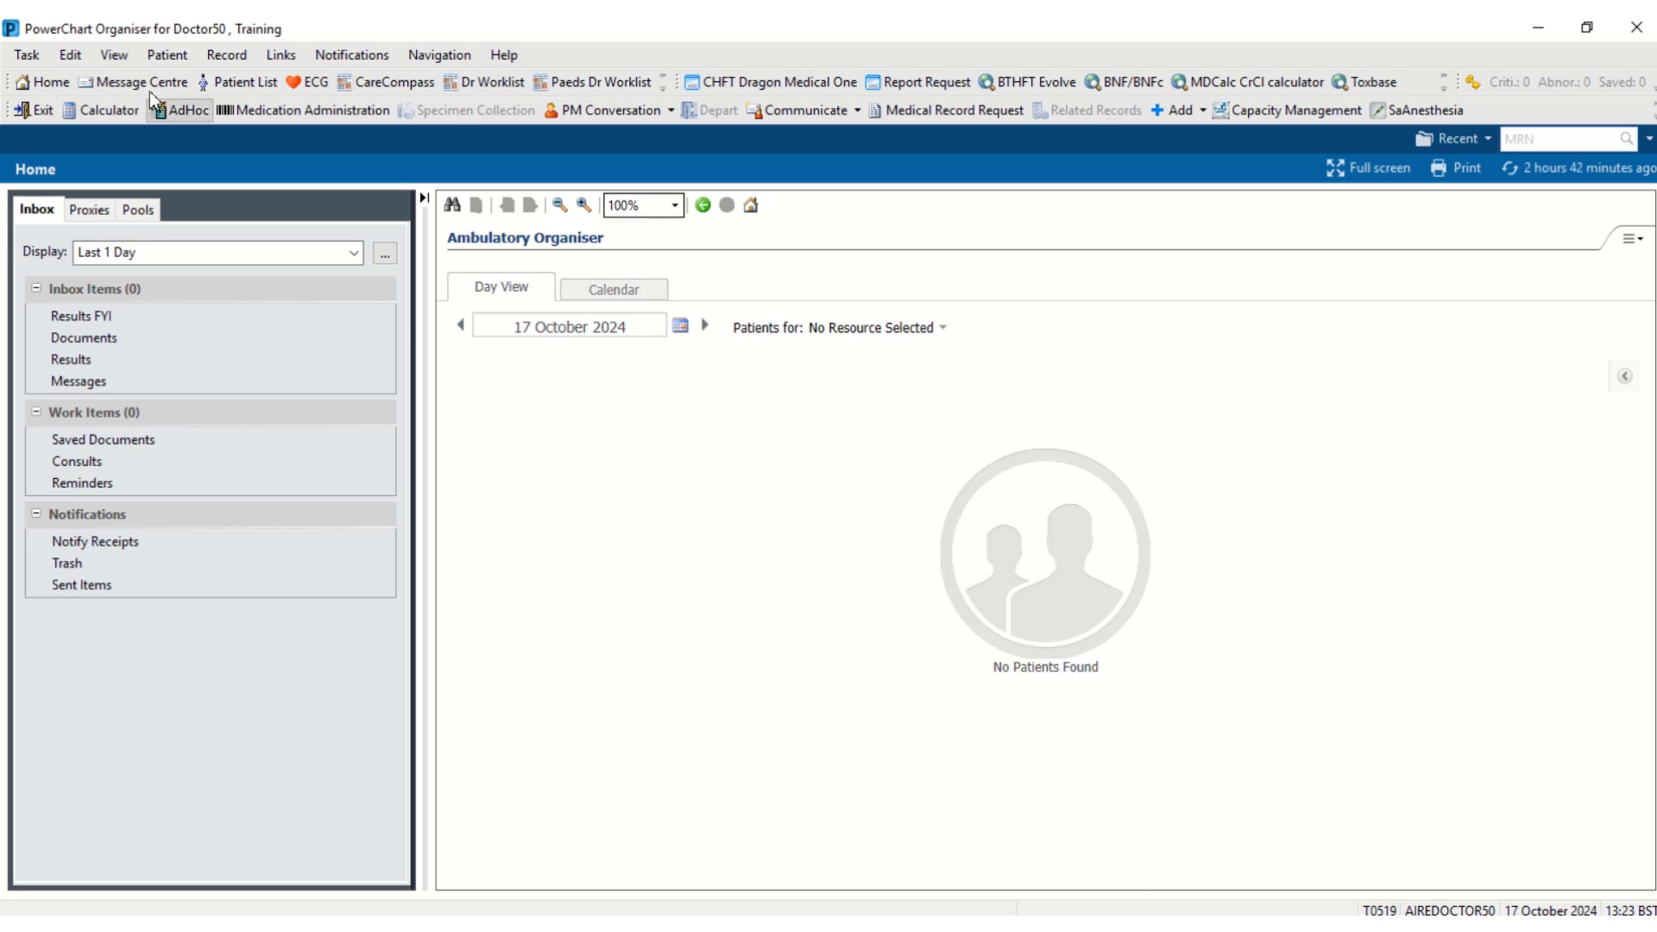
- Open the View menu from the Ambulatory Organiser home screen
click(126, 52)
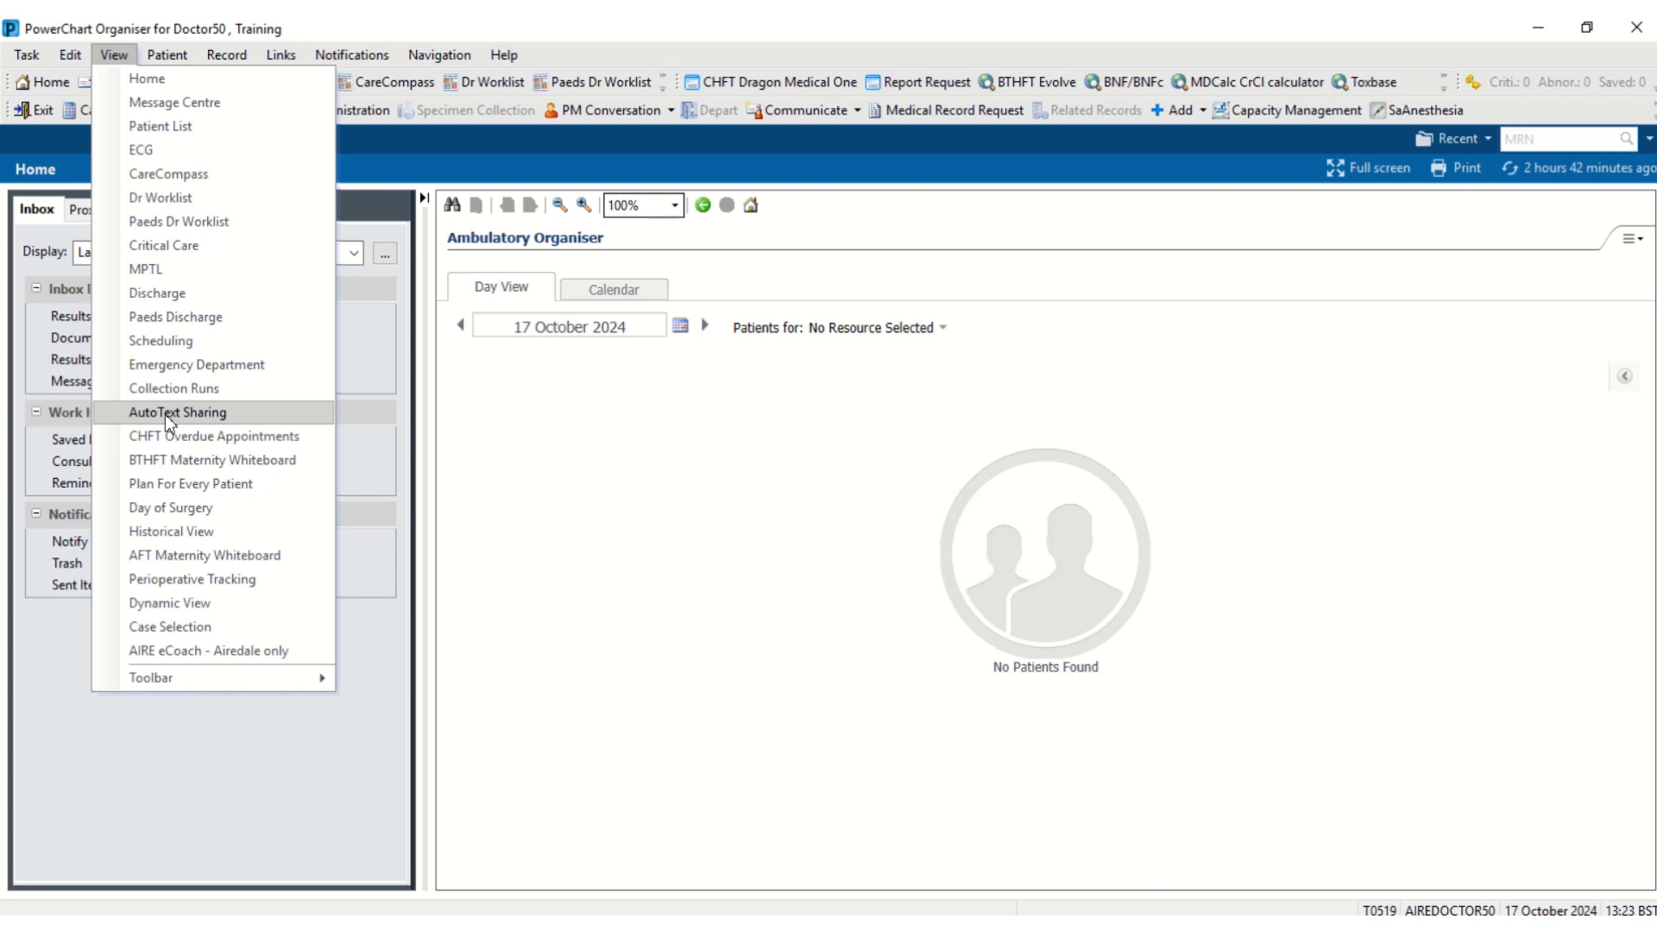
- Switch to the AutoText Sharing view and open Manage Auto-Text from My Auto-Text Library
click(170, 414)
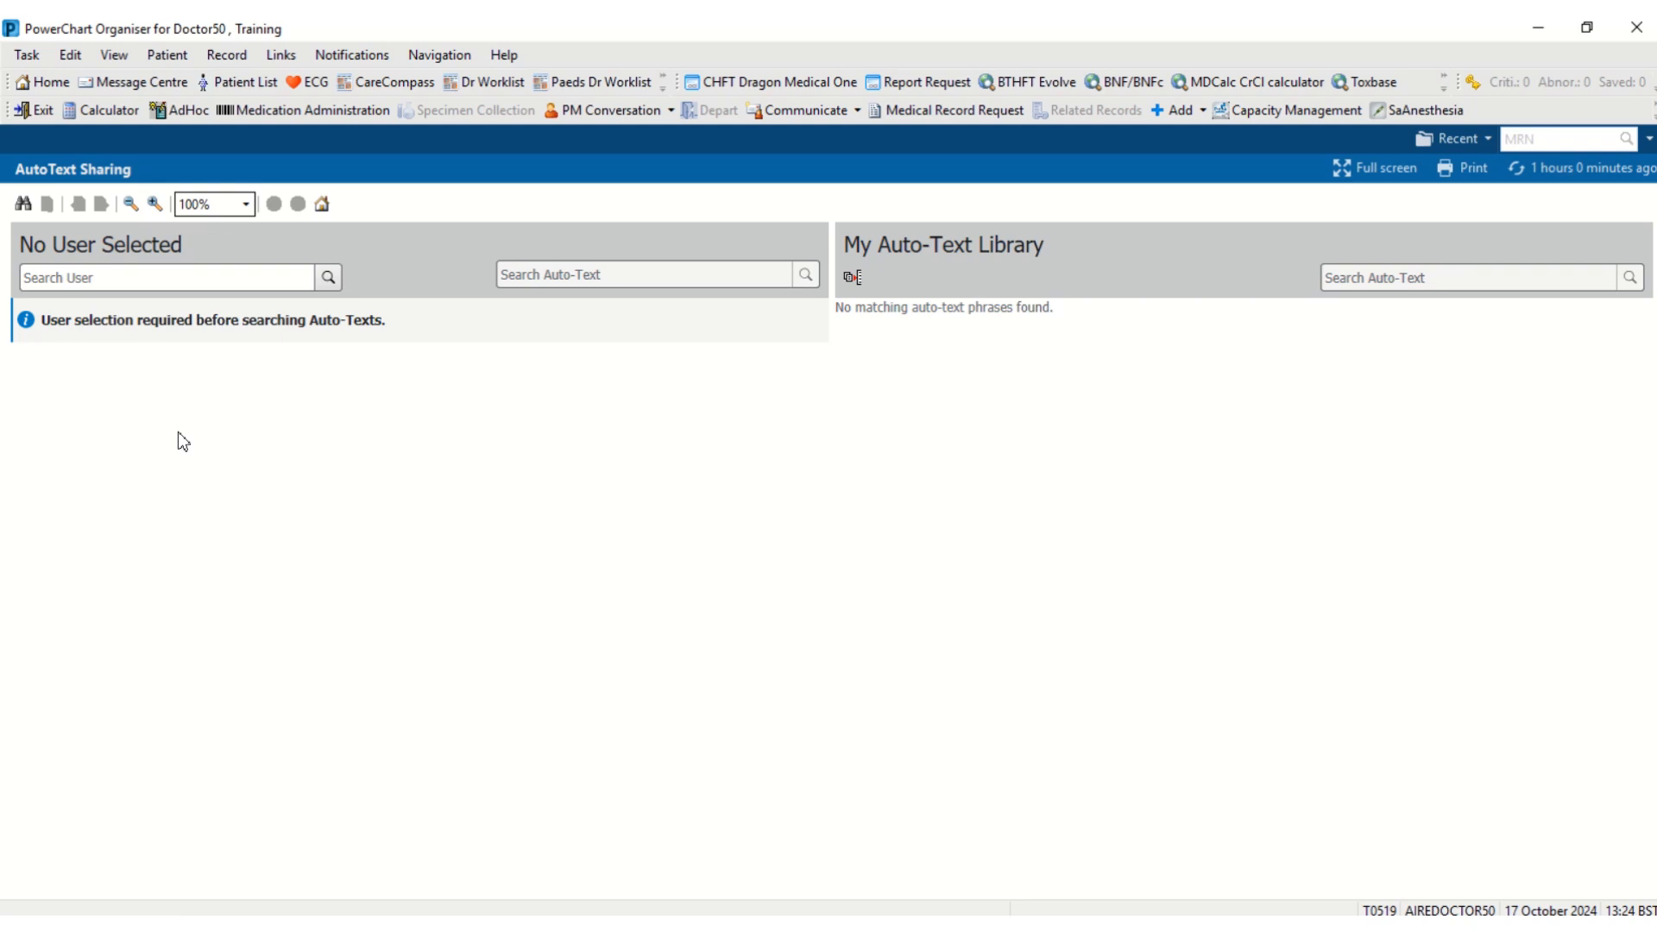
click(264, 279)
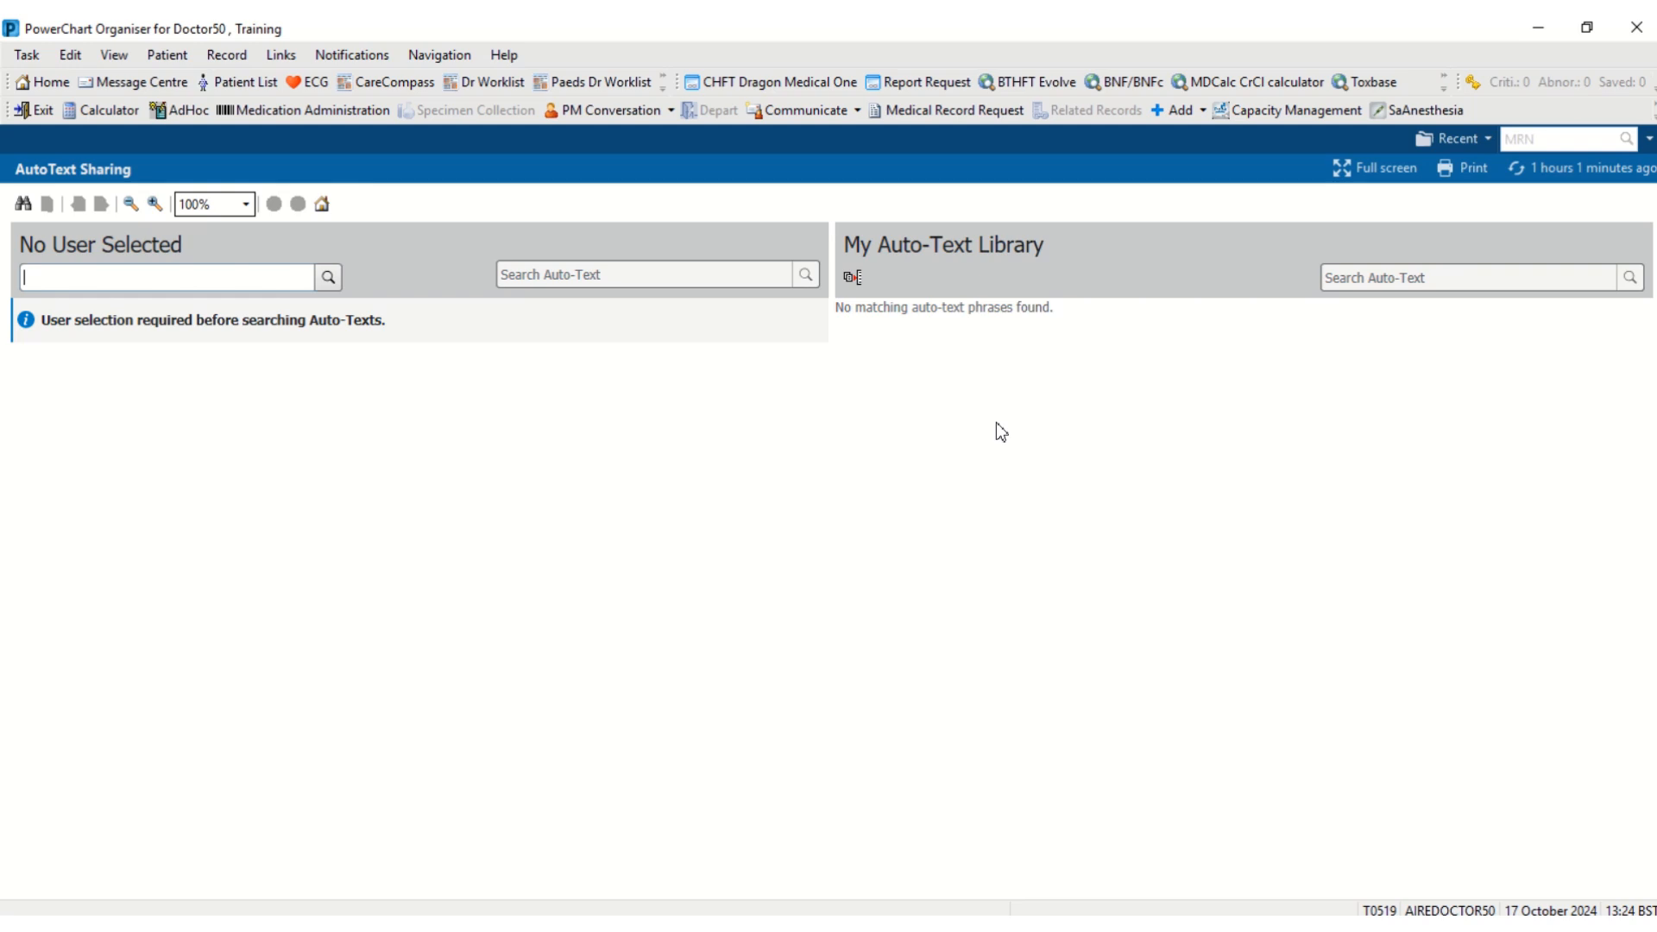
click(854, 282)
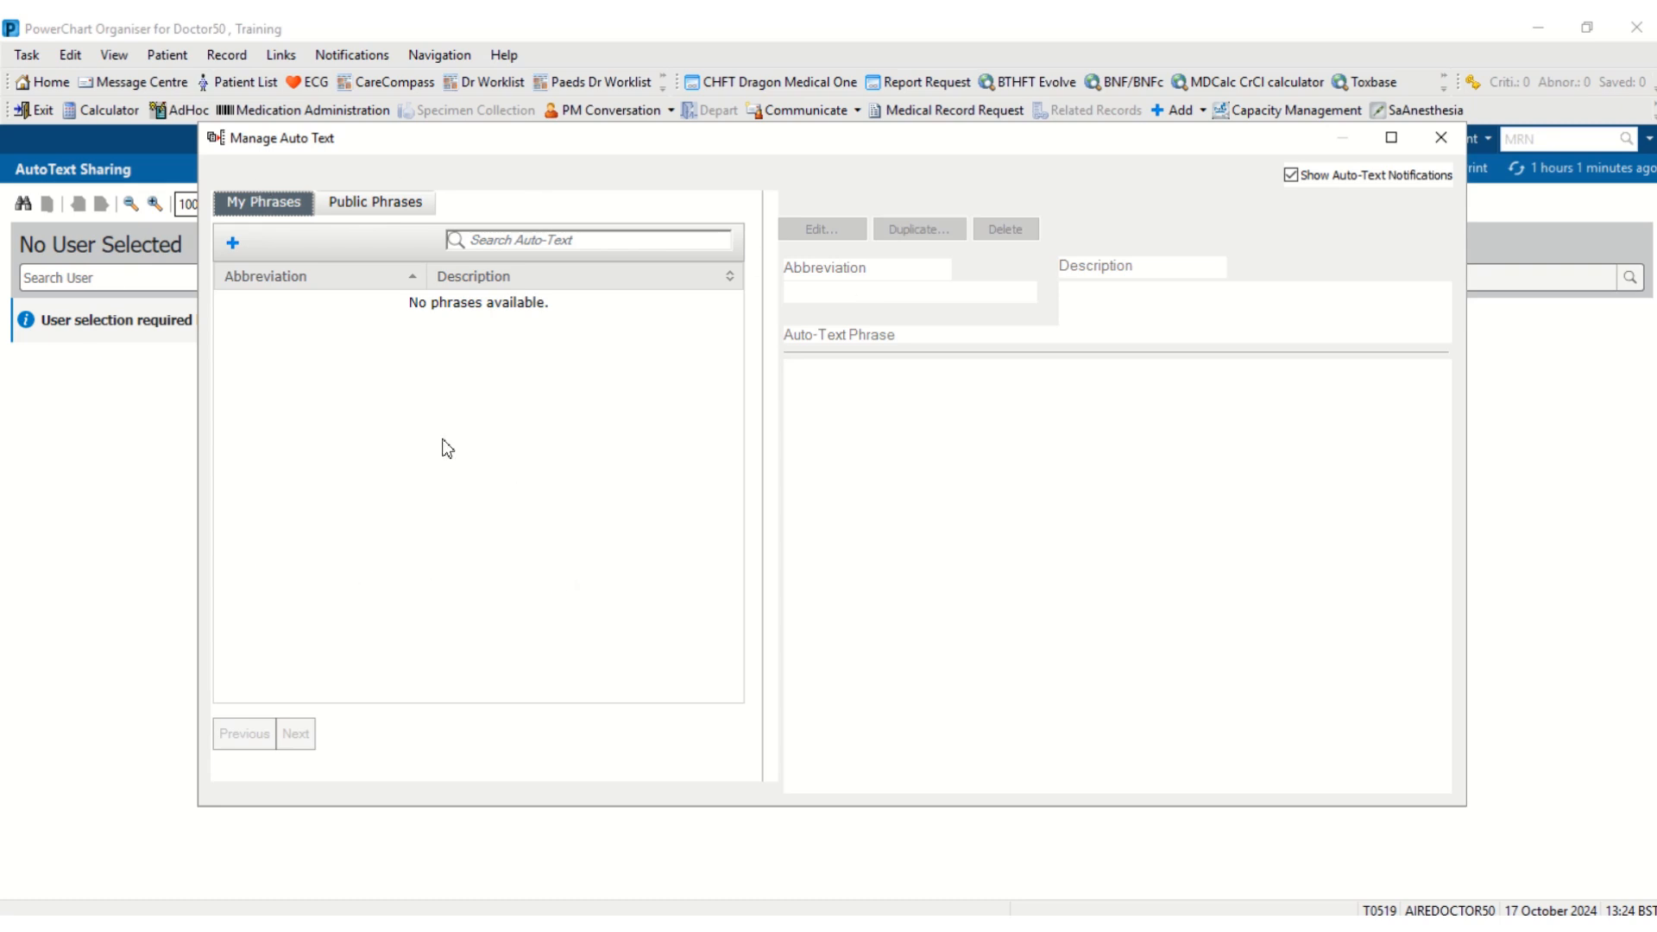
- Show the Public Phrases list and page through it to page 4
click(395, 203)
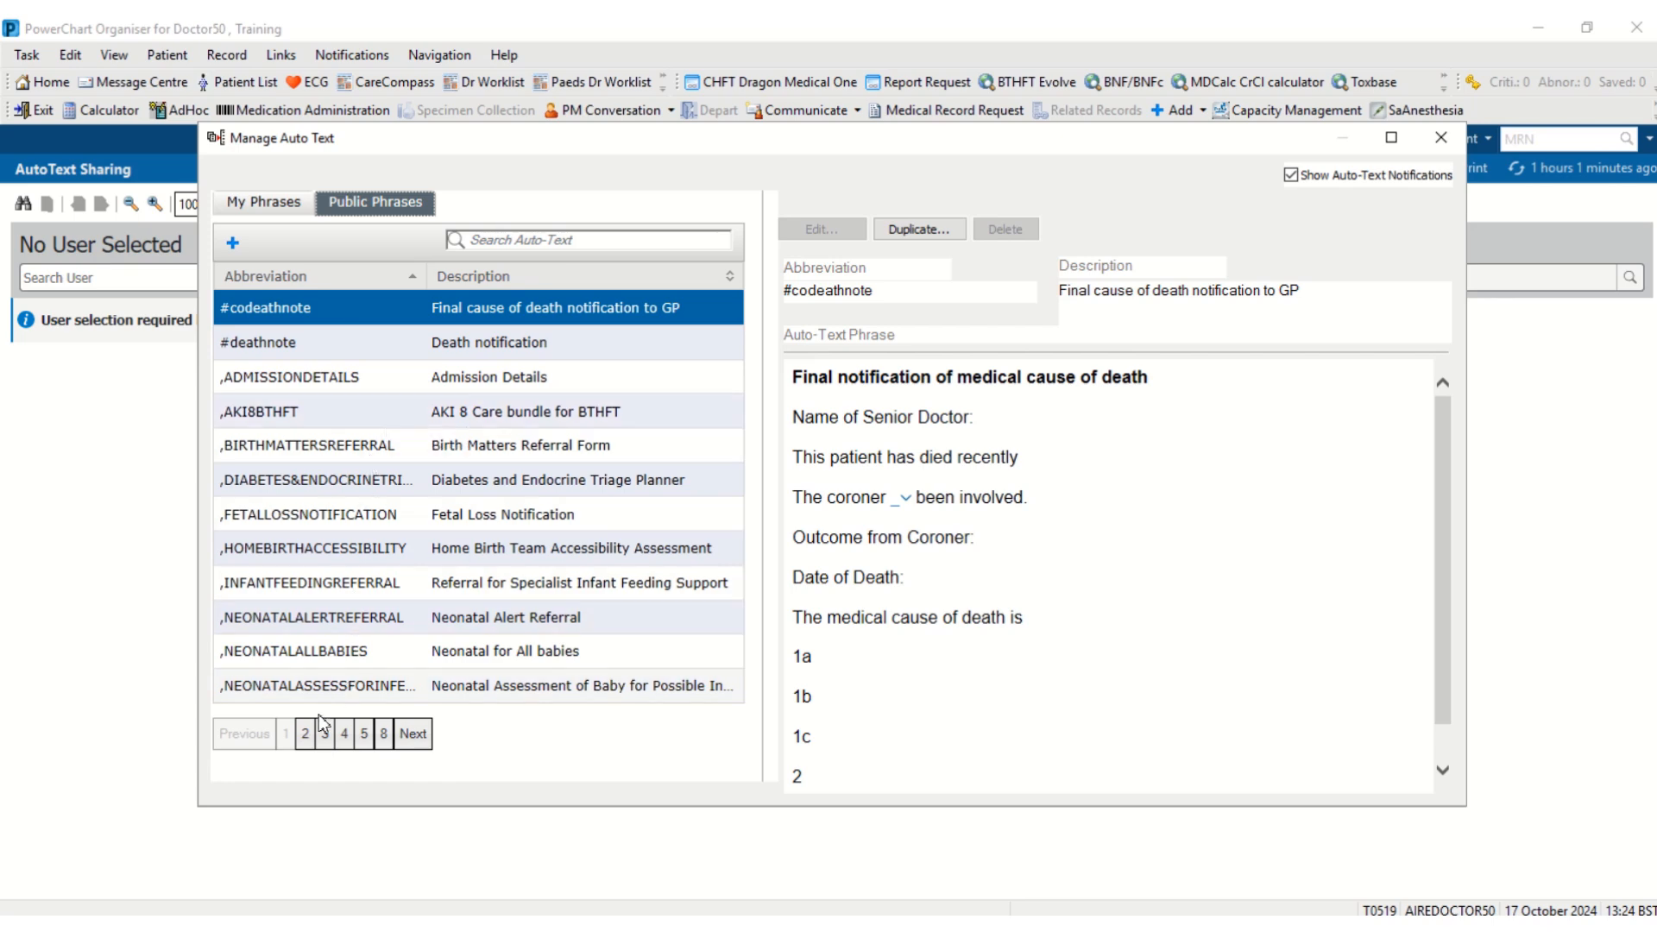
click(306, 736)
click(325, 735)
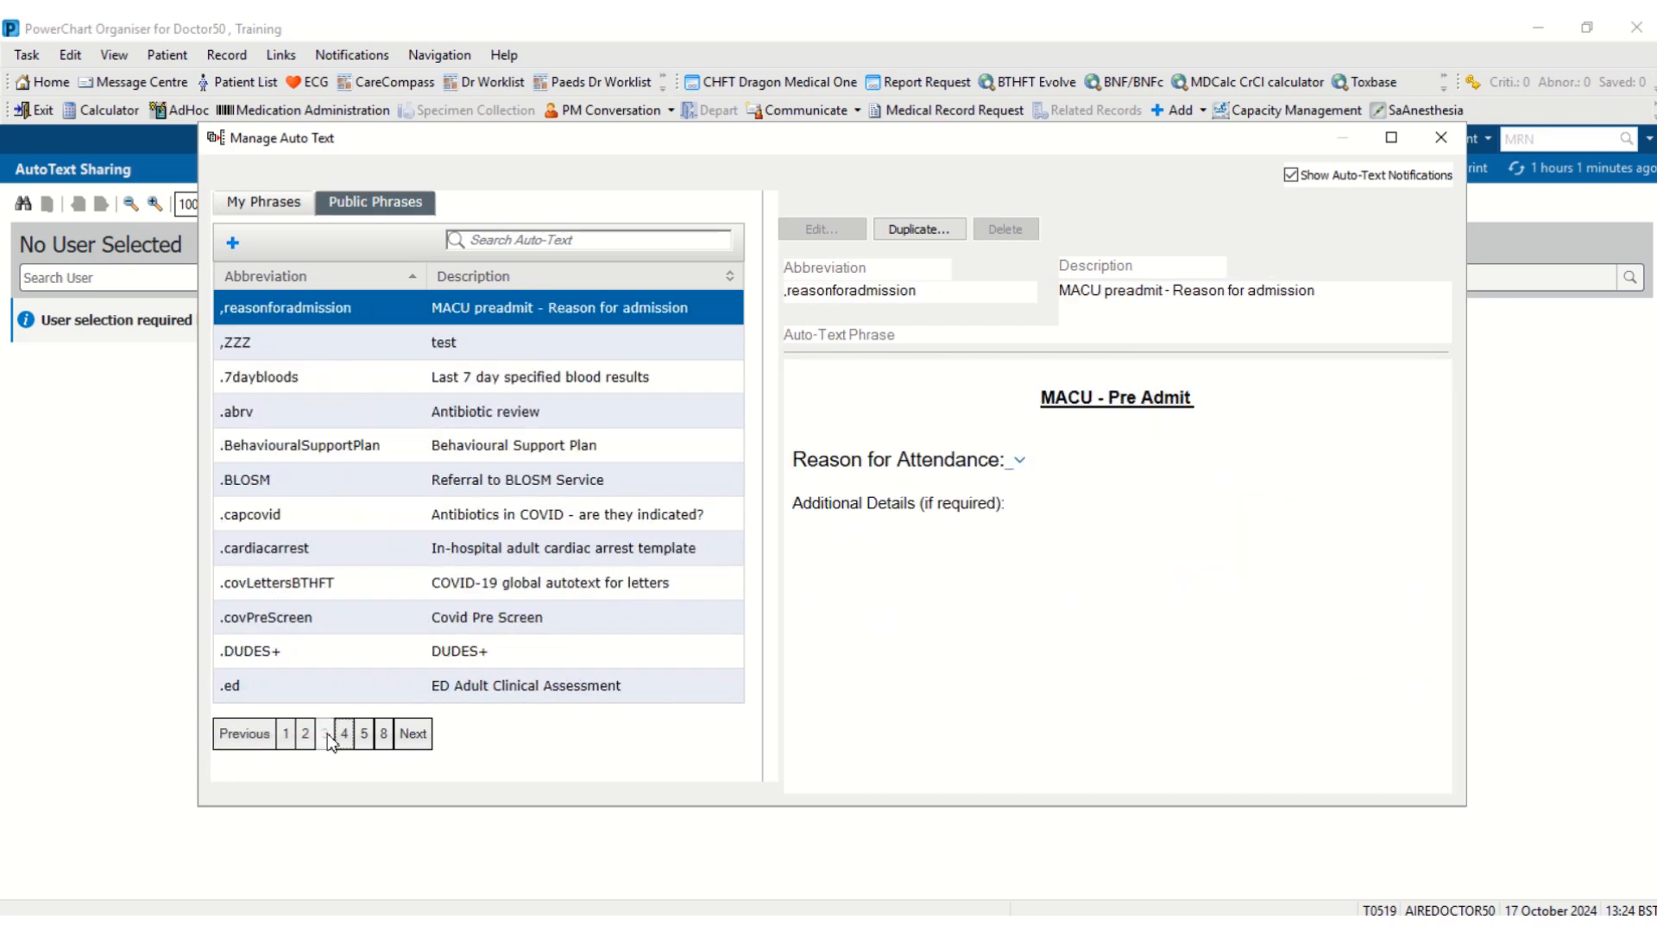
click(345, 738)
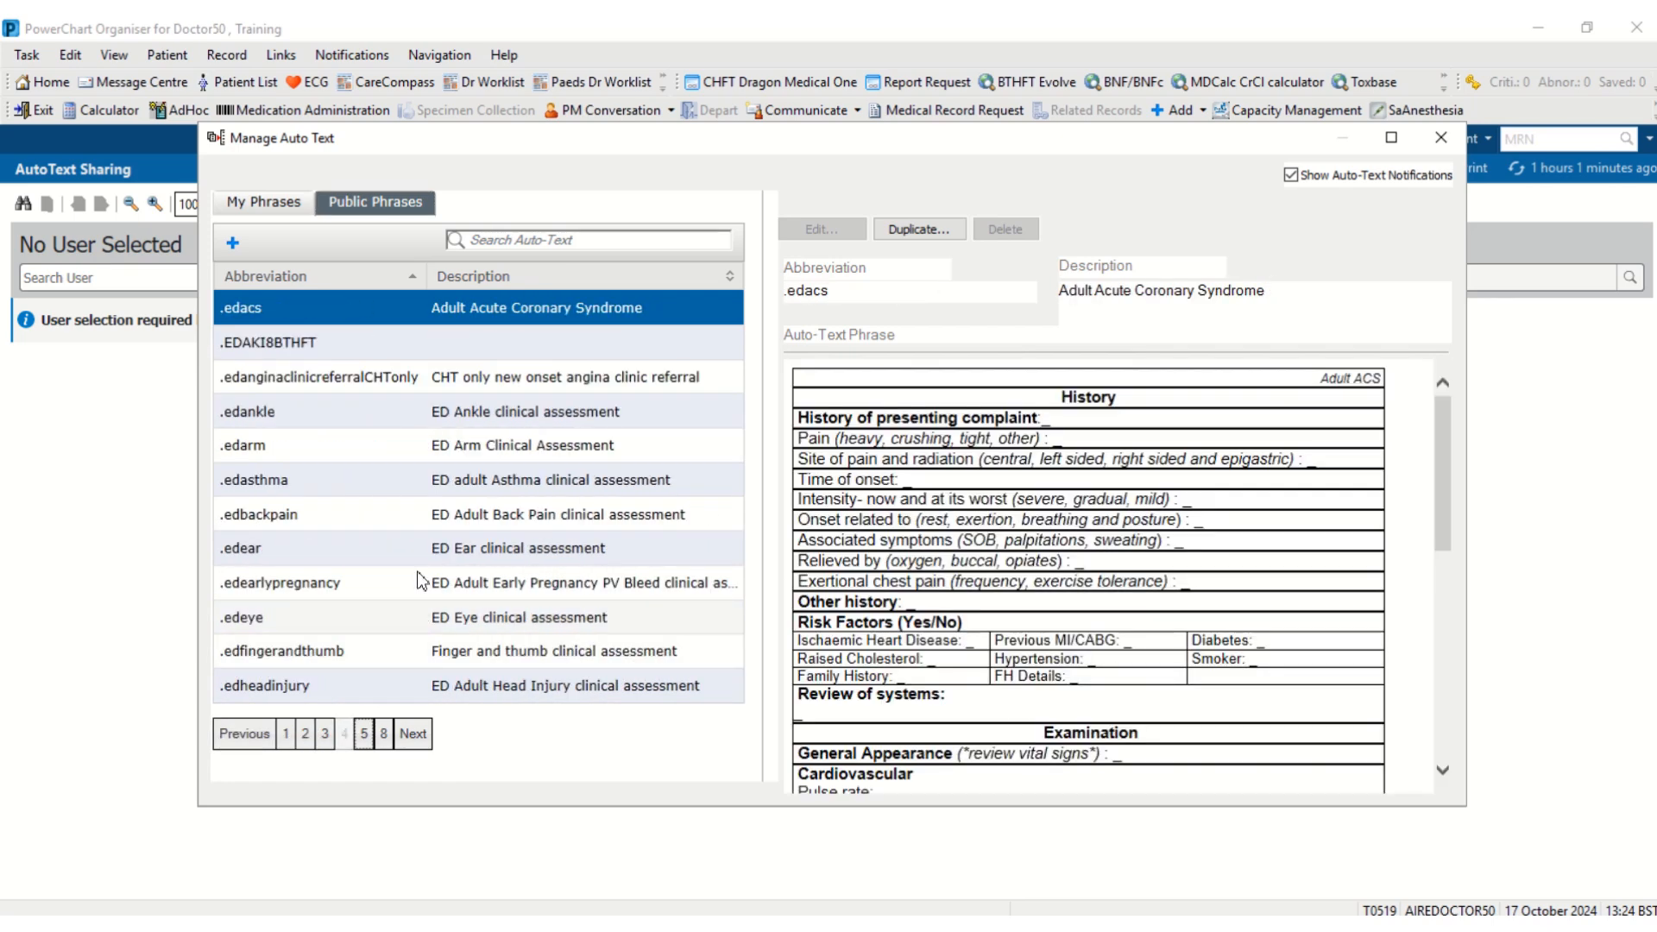
- Preview the ED Back Pain, Ear, early pregnancy and Eye templates, then start a new personal phrase
click(426, 519)
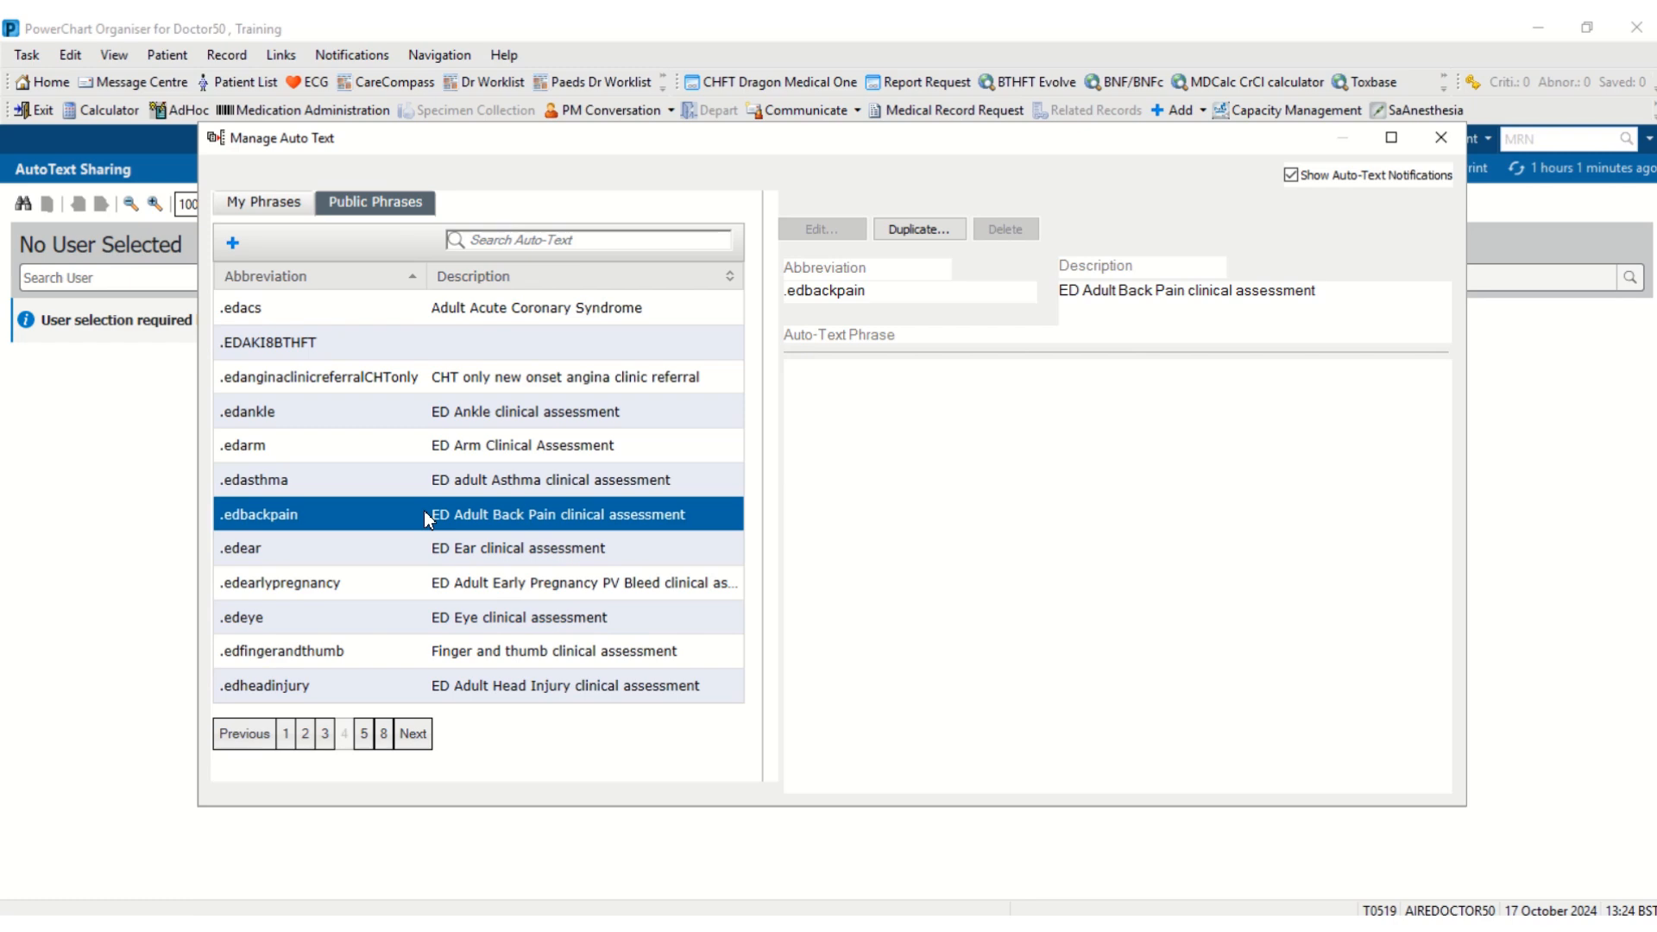
click(441, 552)
click(459, 583)
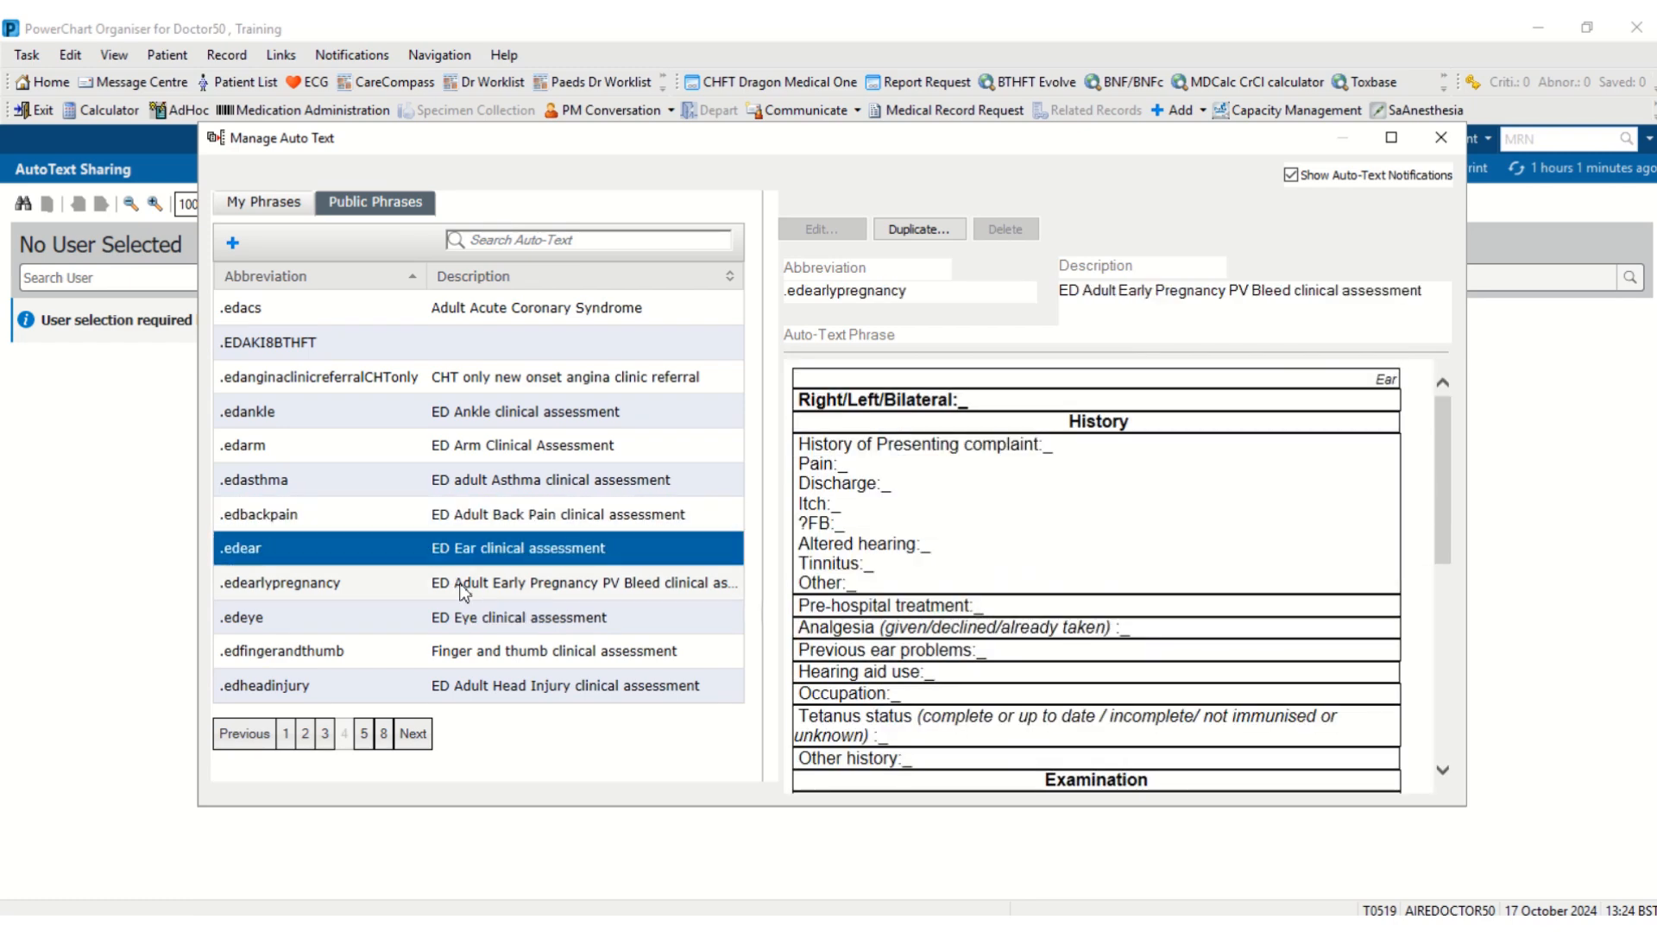
click(516, 617)
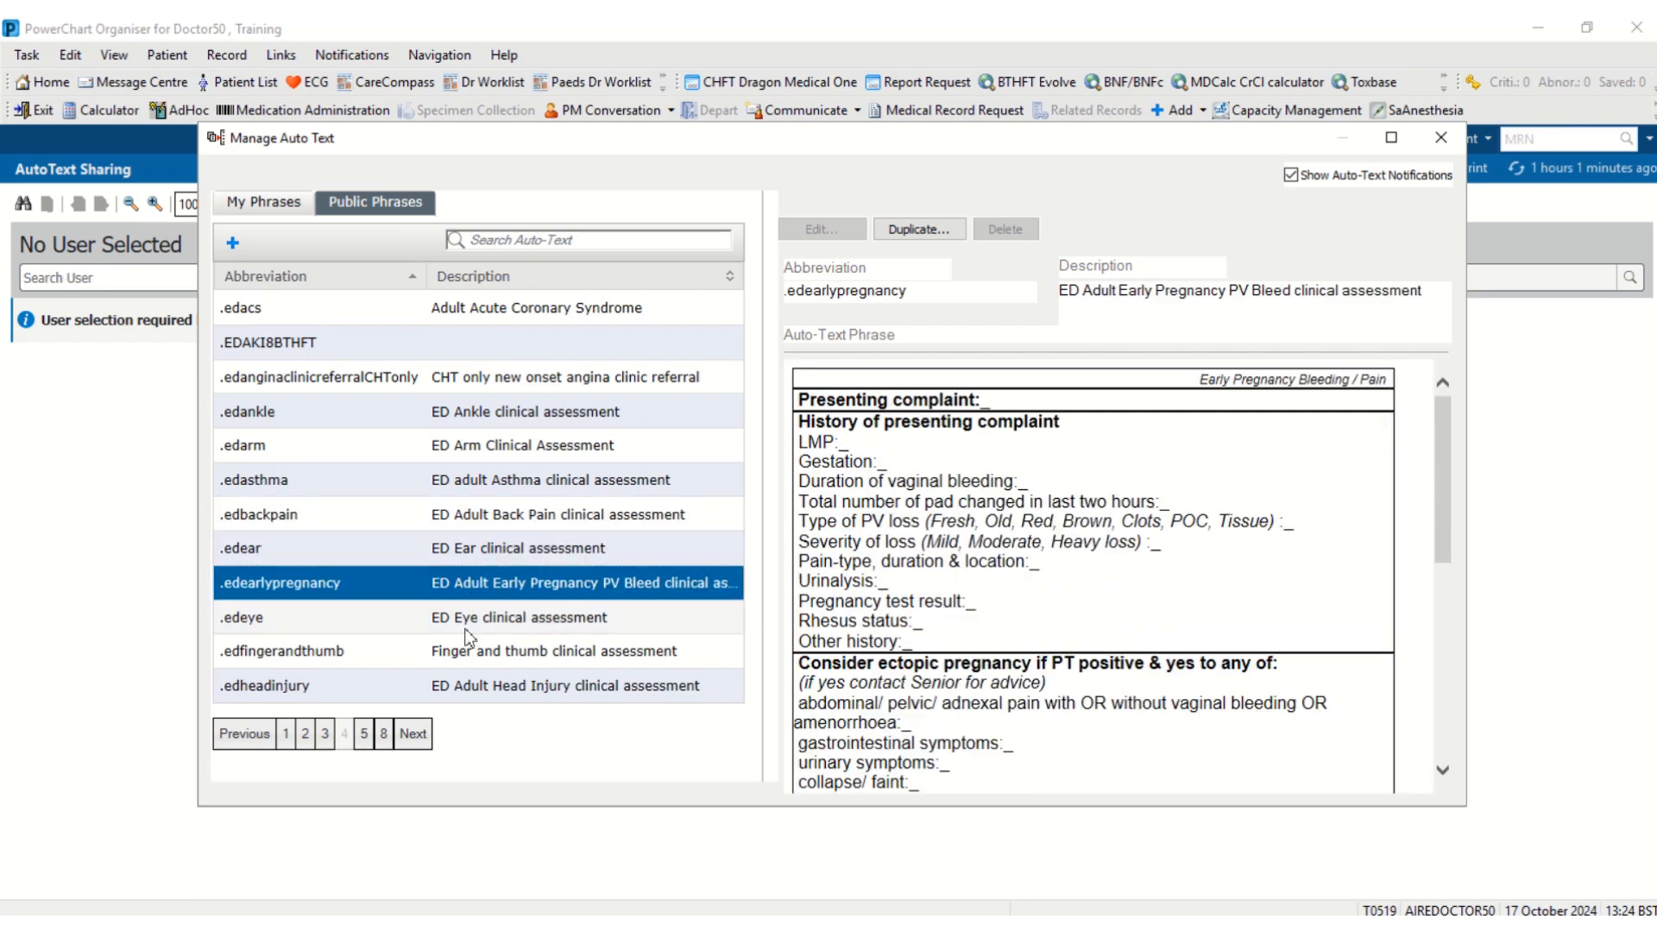
click(264, 203)
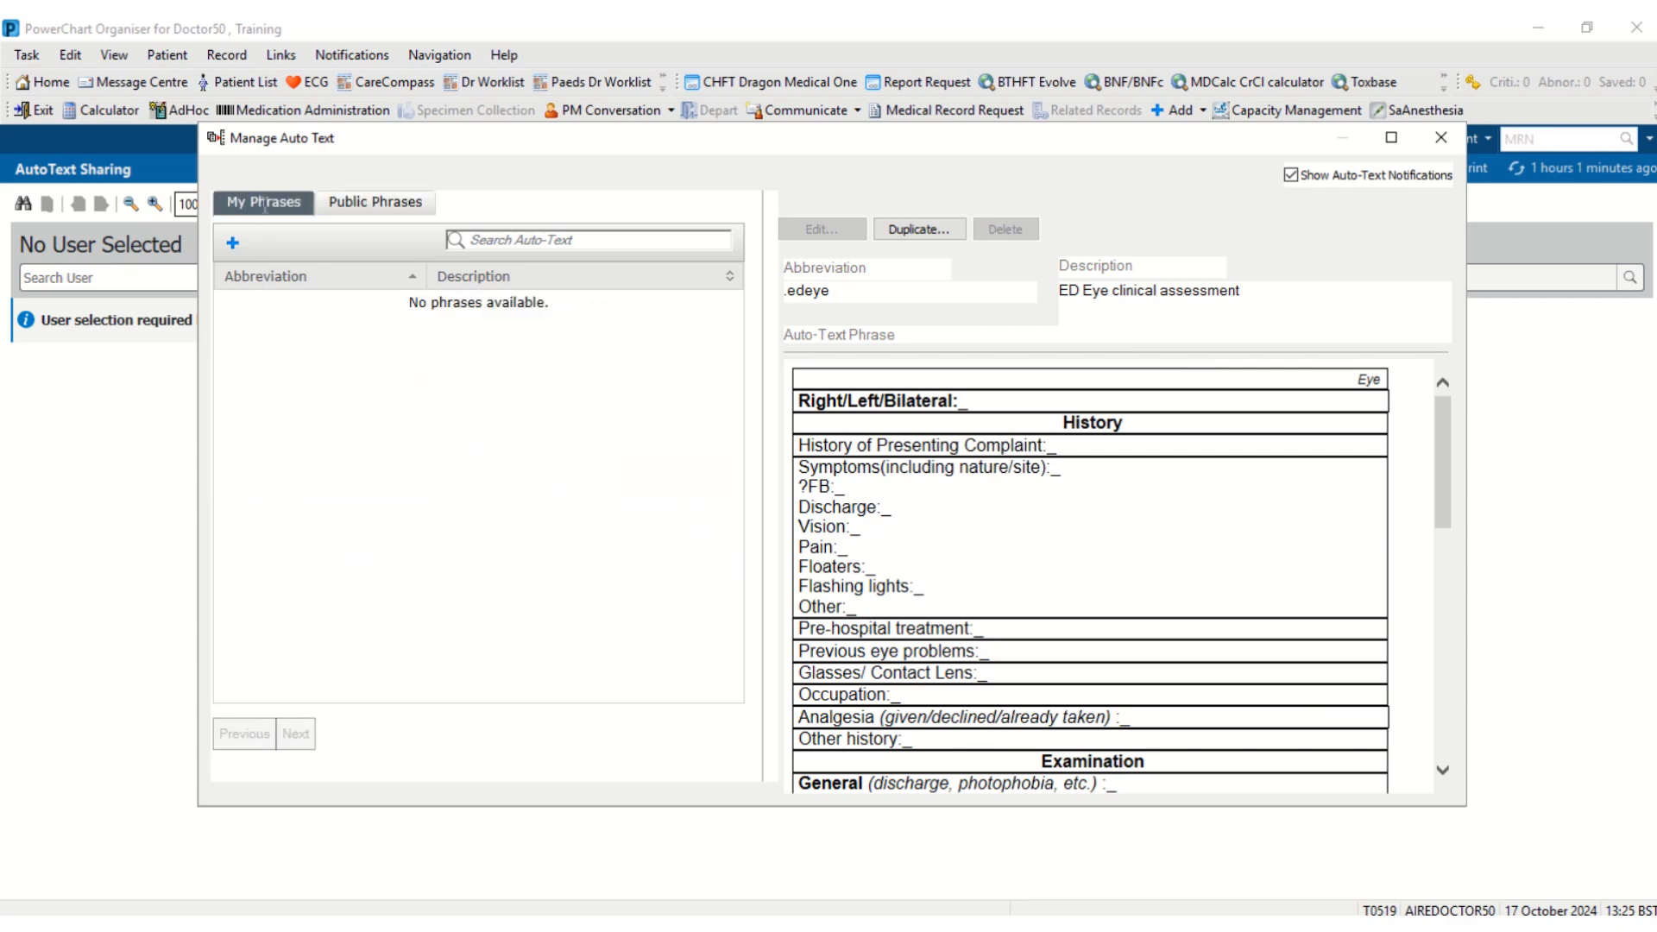
click(233, 244)
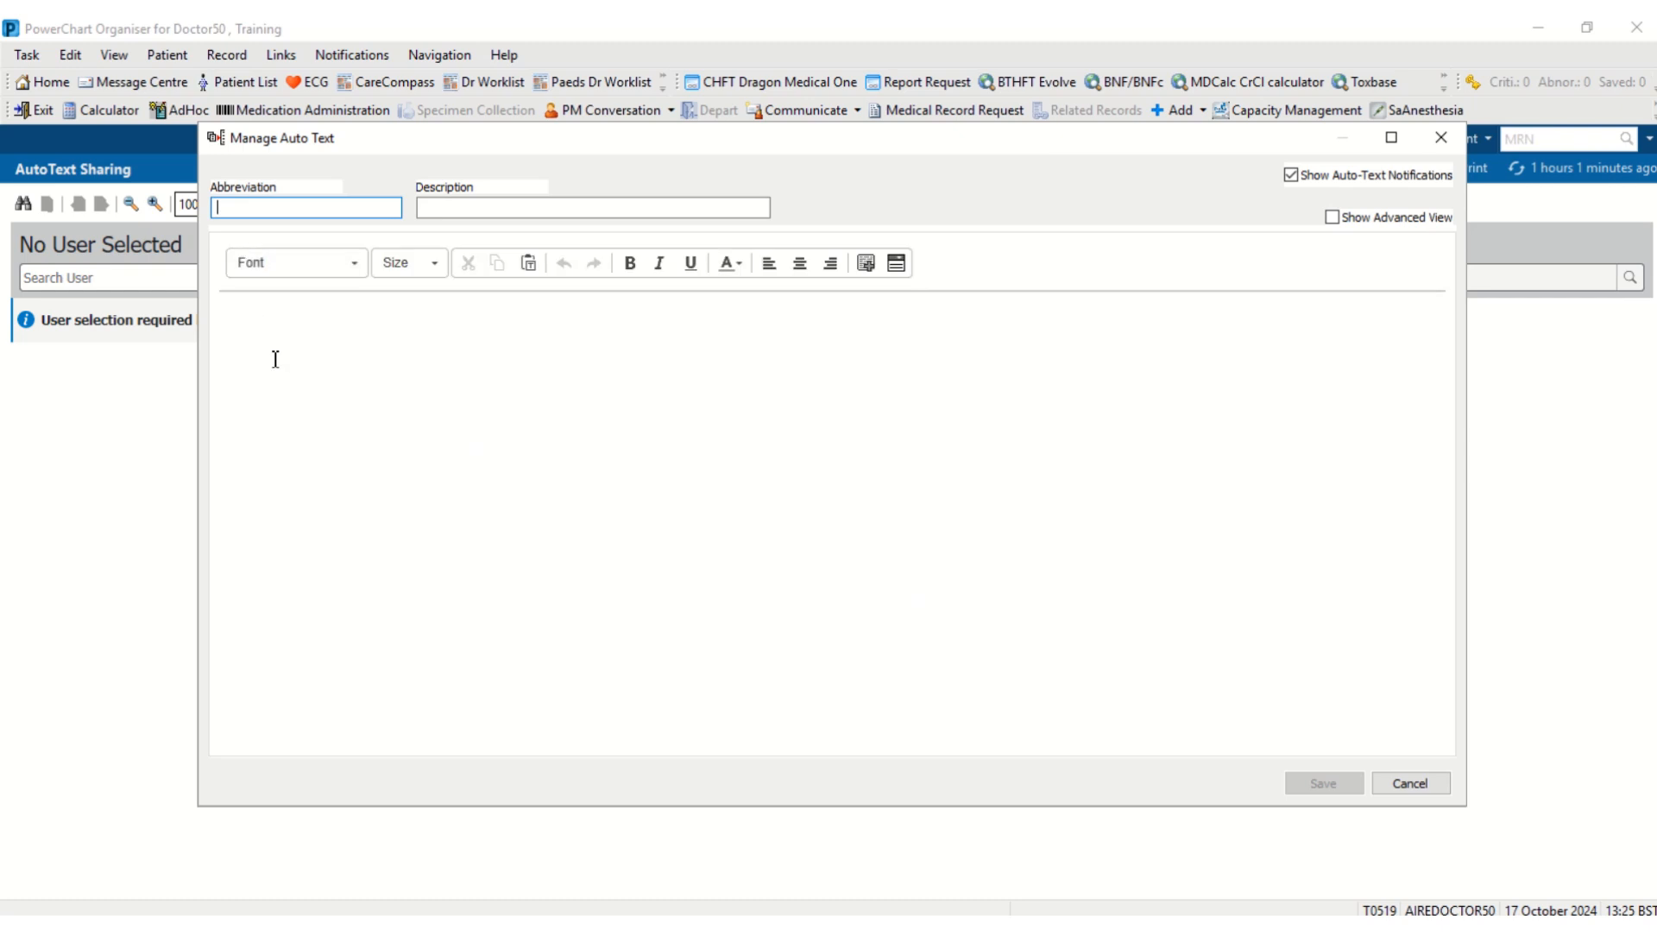
- Give the new phrase abbreviation '#test' and description 'test document'
click(275, 359)
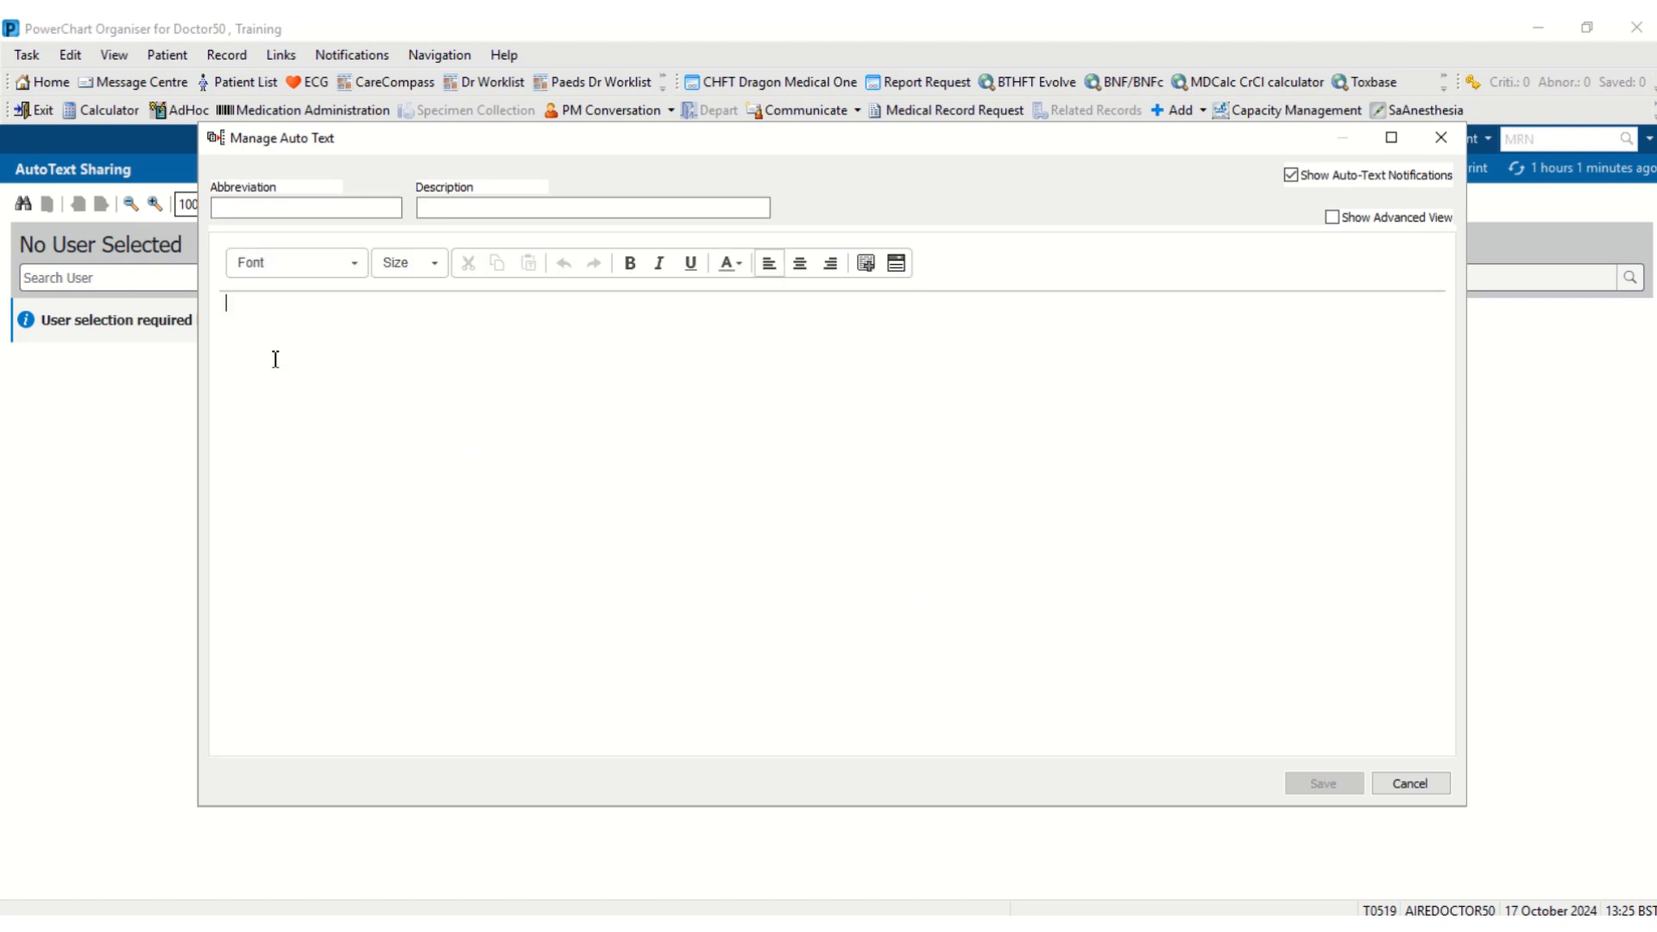
click(325, 212)
text(#test)
key(Tab)
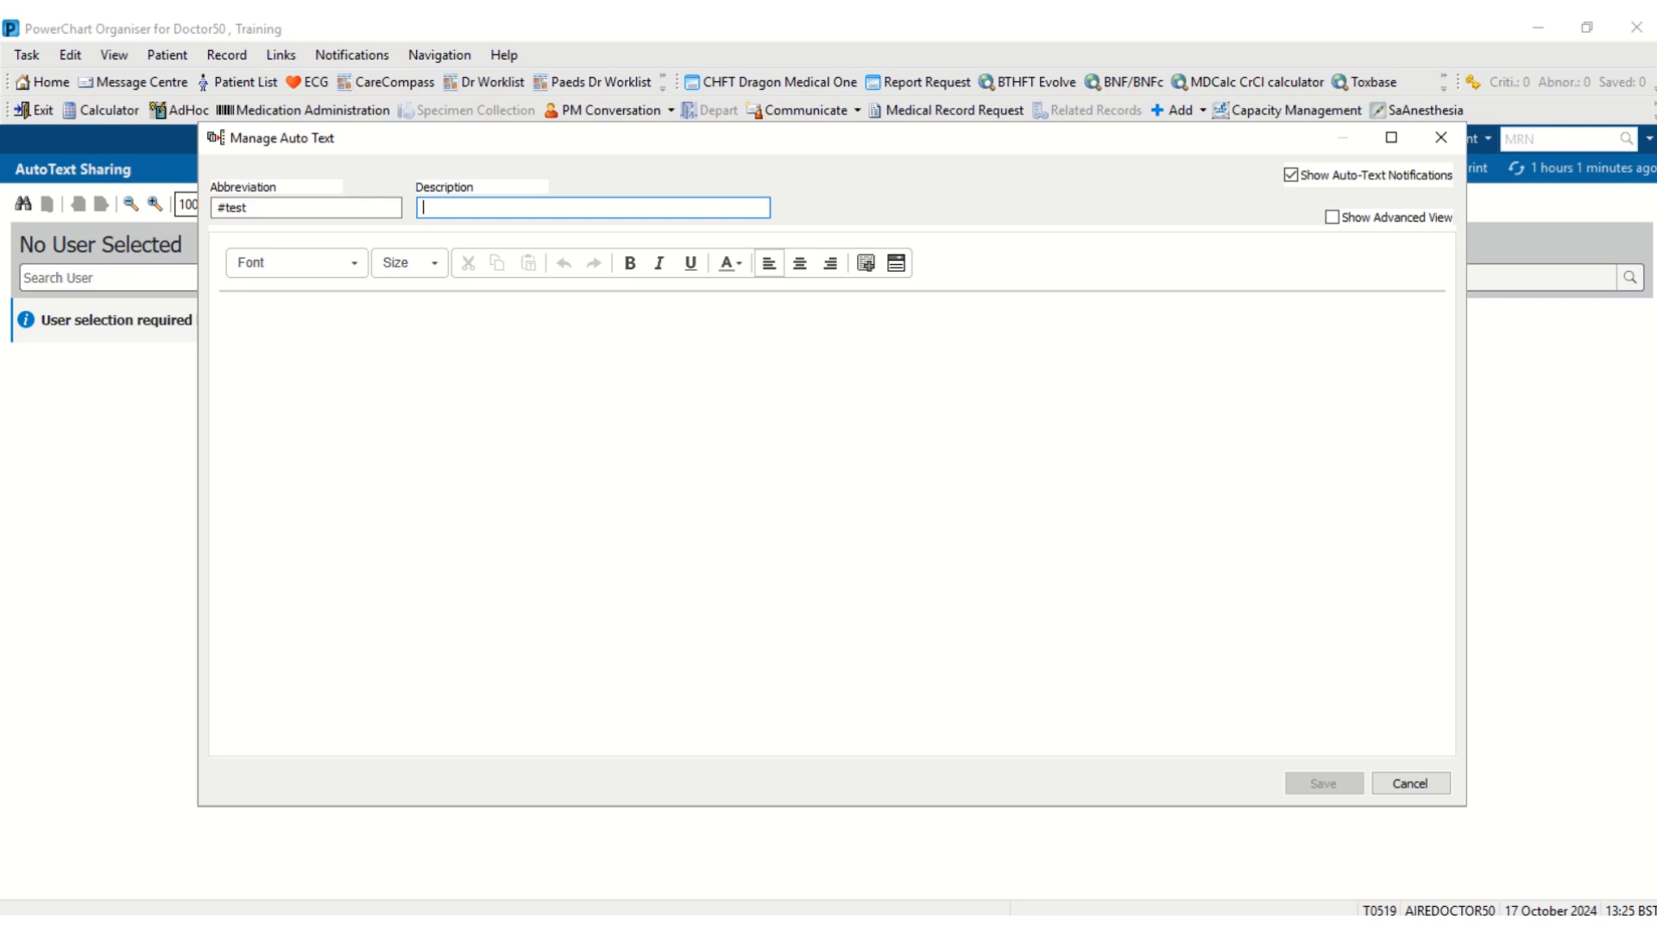
text(test document)
click(256, 362)
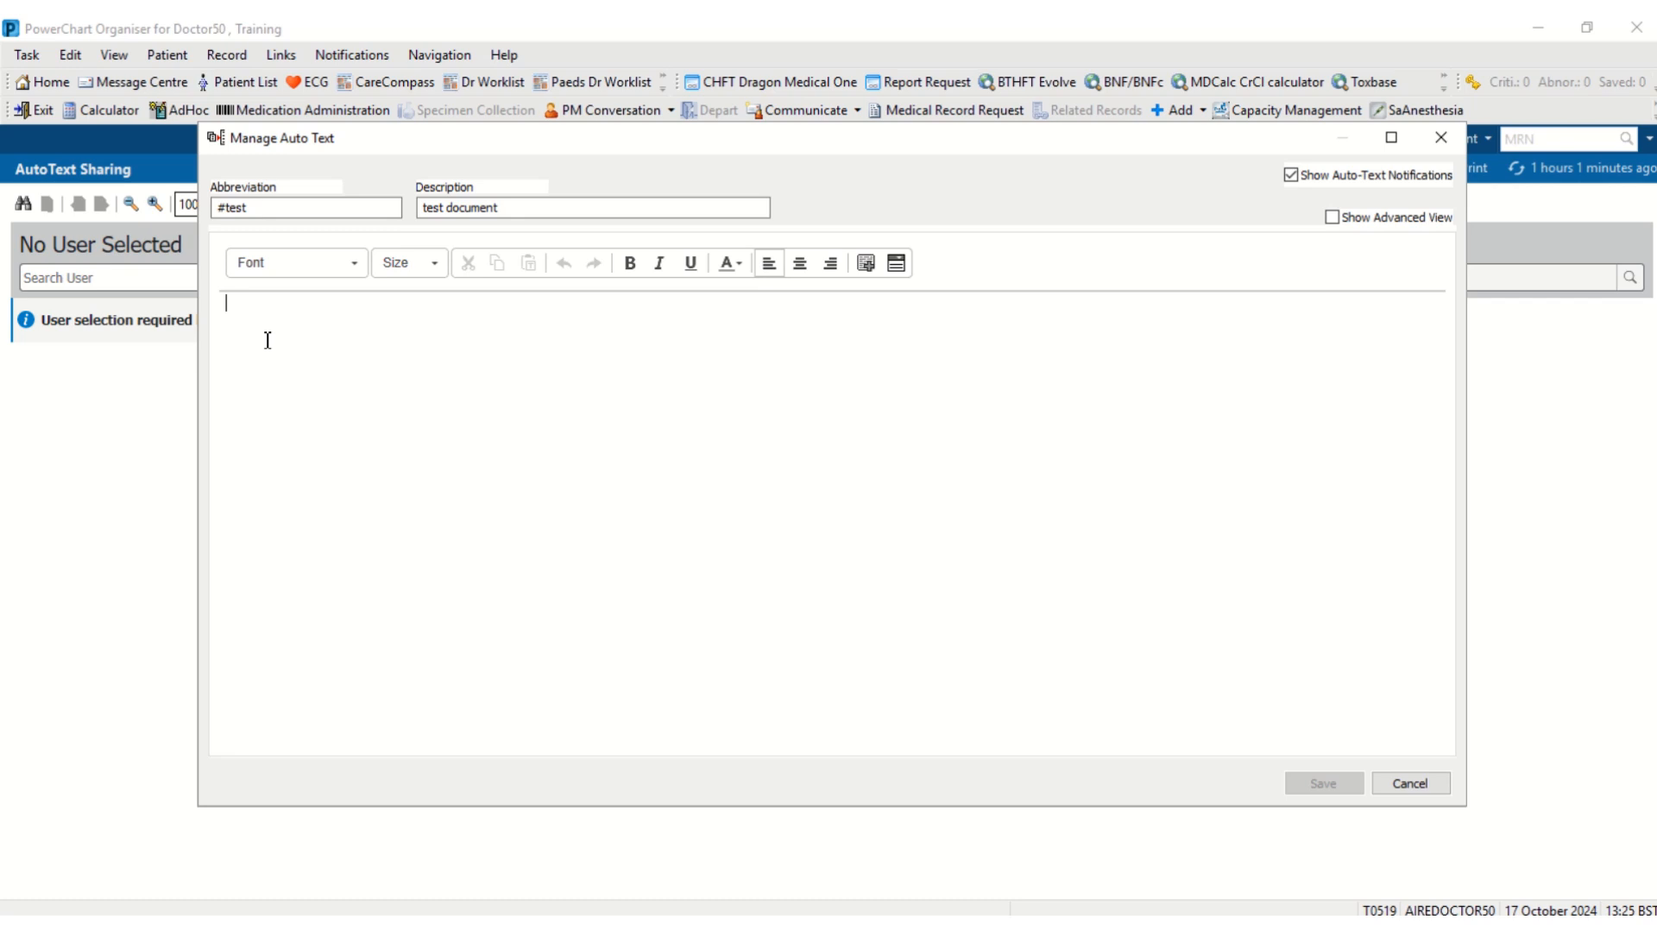
- Write 'This is an example template', 'You can lay this out however you like', then Heading 1–3 on separate lines
text(Th)
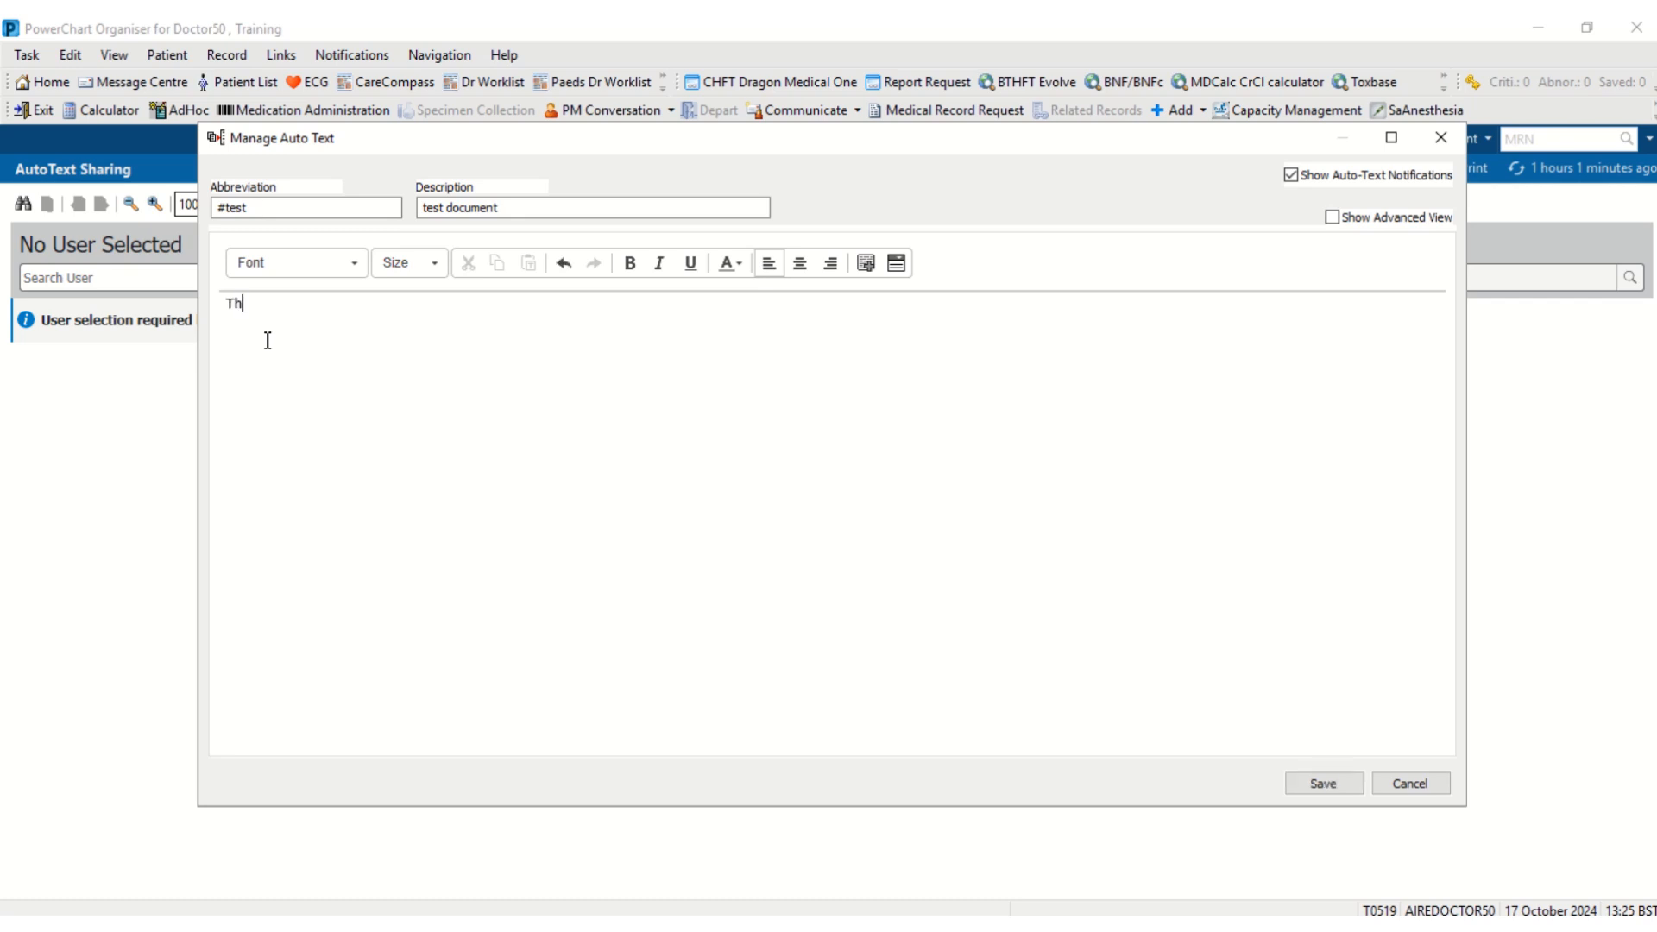
text(is is an example template)
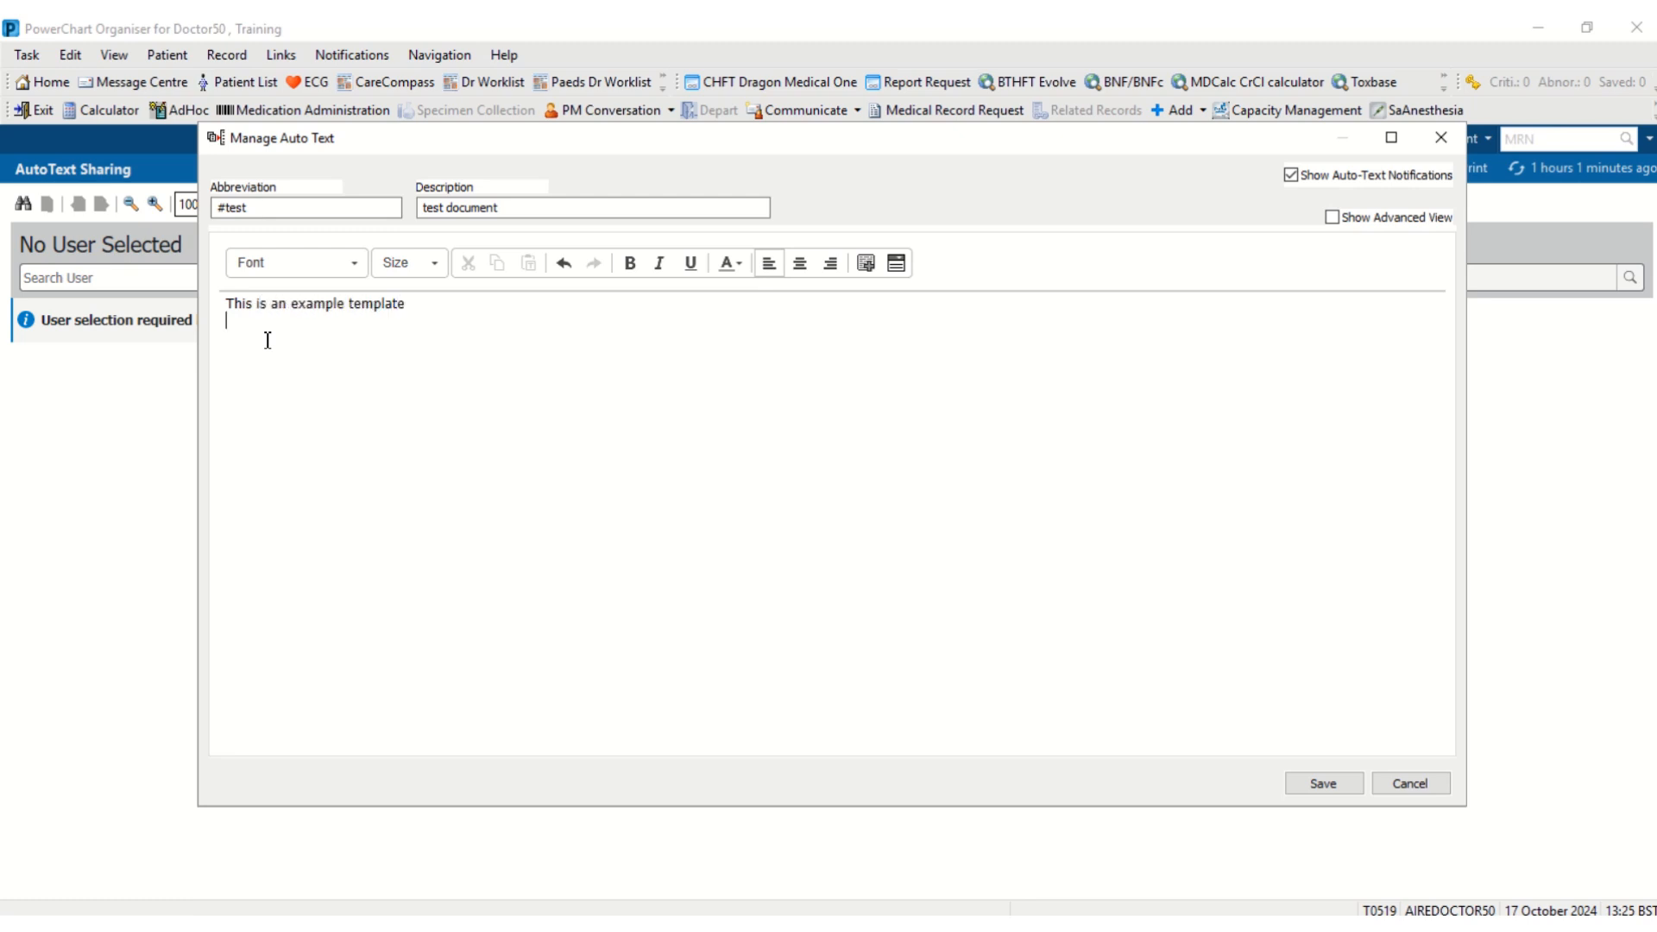
key(Return)
text(You can lay this out howver you like)
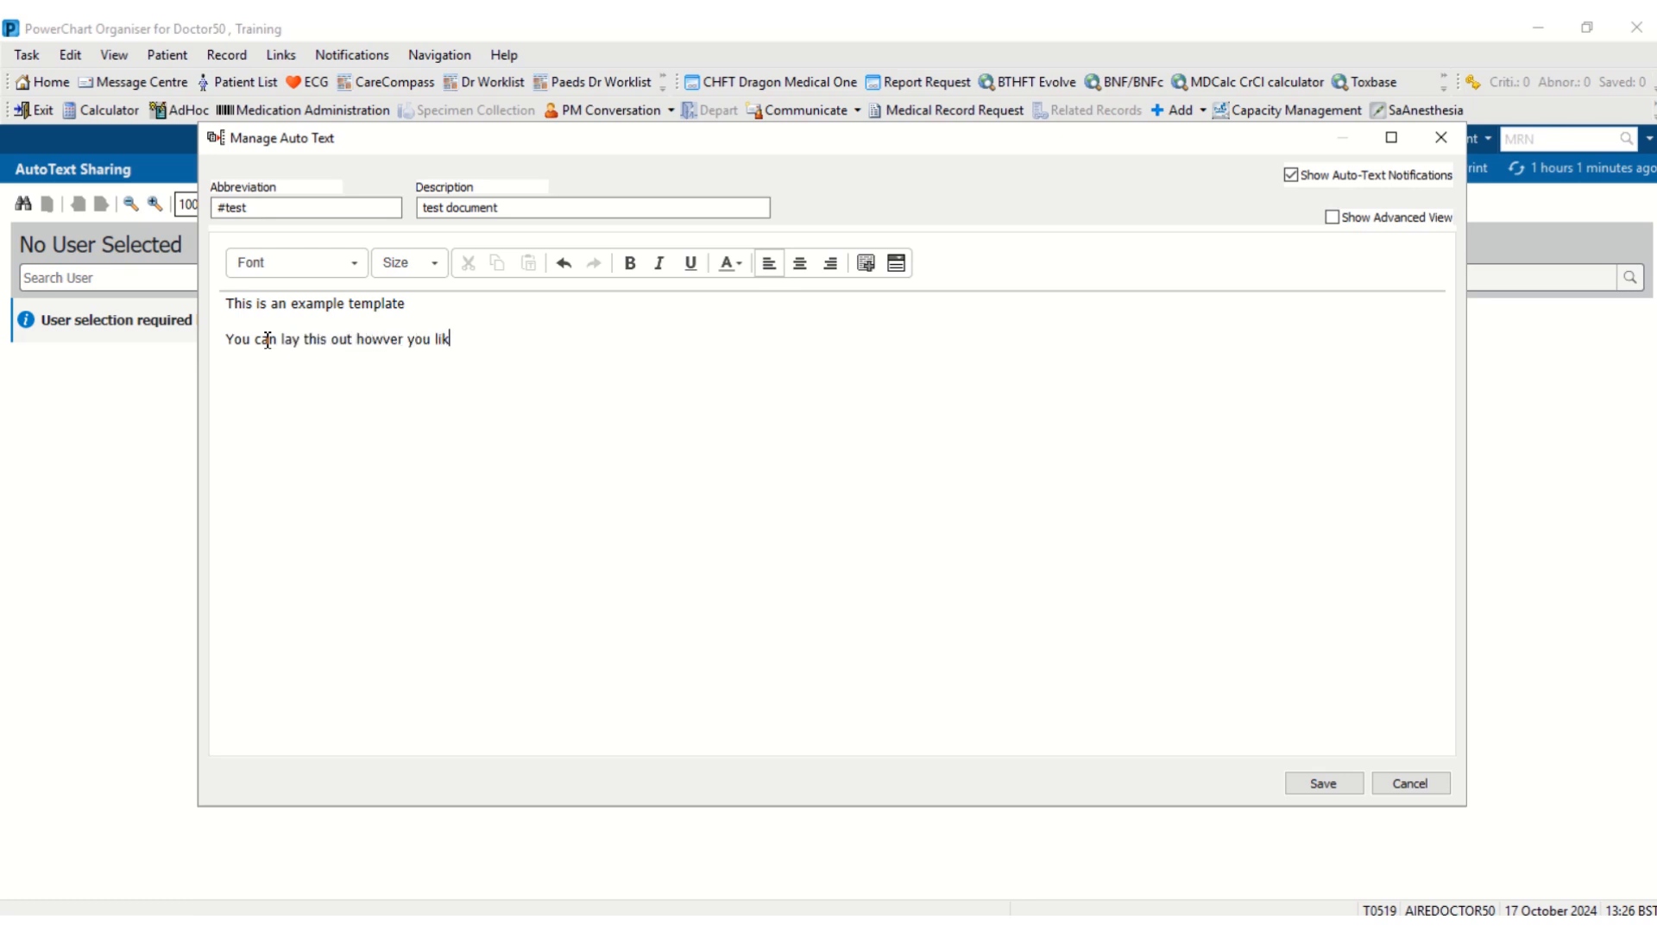
click(382, 339)
text(e)
click(549, 340)
key(Return)
text(Heading 1)
key(Return)
key(Return)
key(Return)
text(Headin)
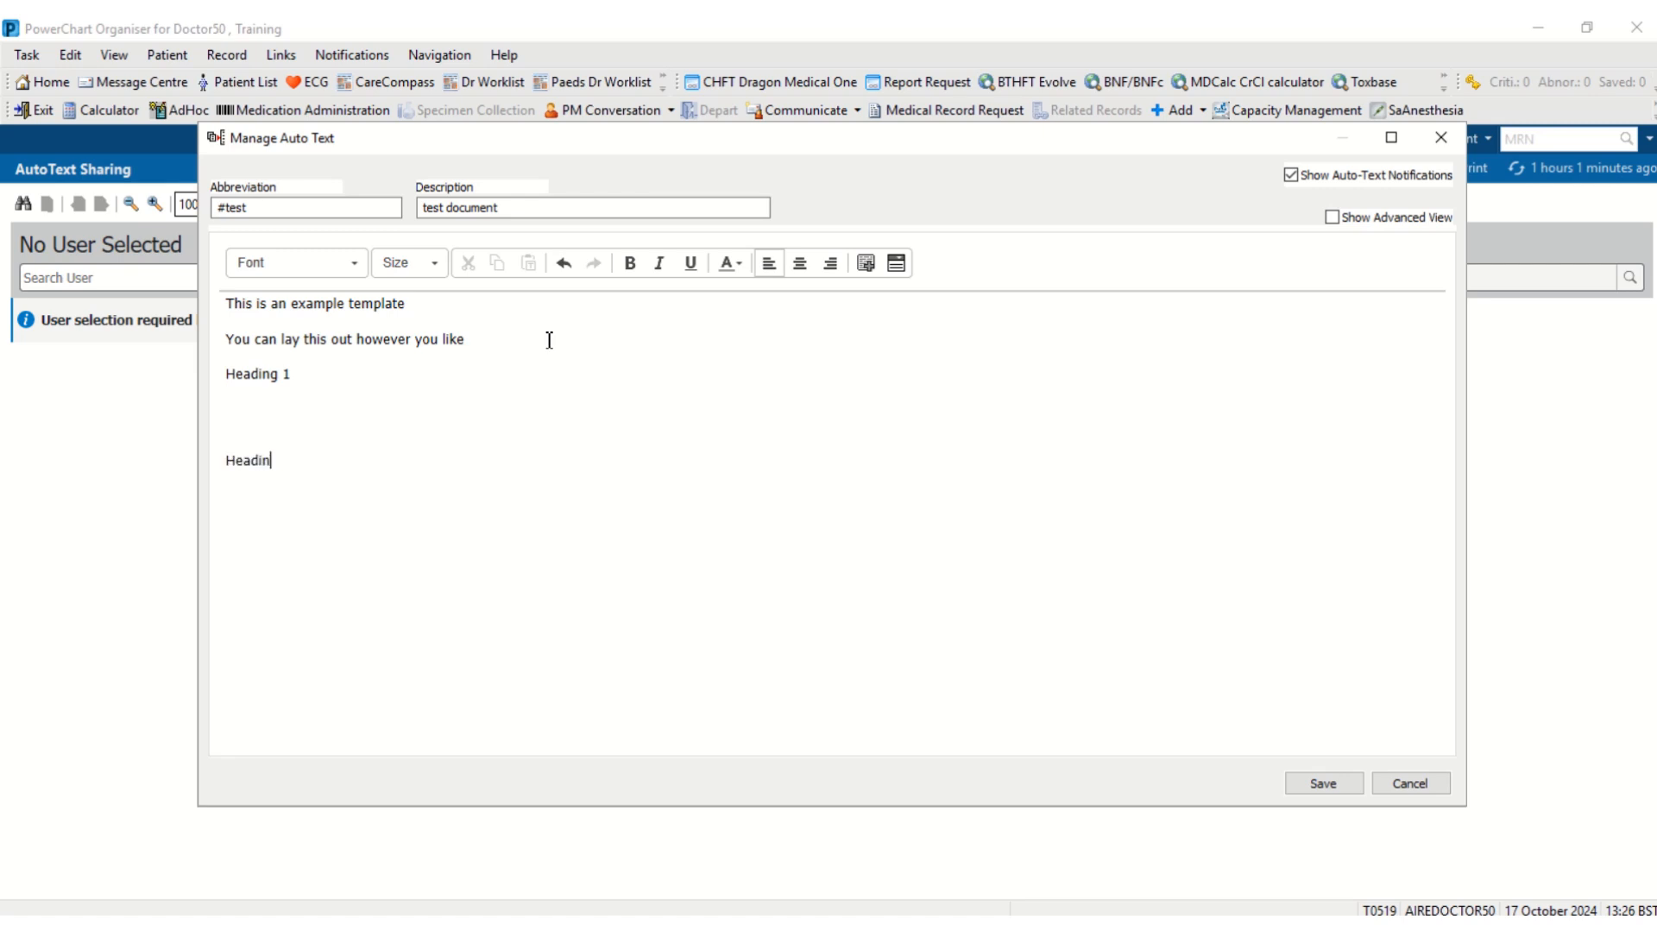
text(g 2    Heading 3)
key(Return)
key(Return)
key(Return)
- Set all the template text to Comic Sans MS at size 14
drag(225, 303, 300, 566)
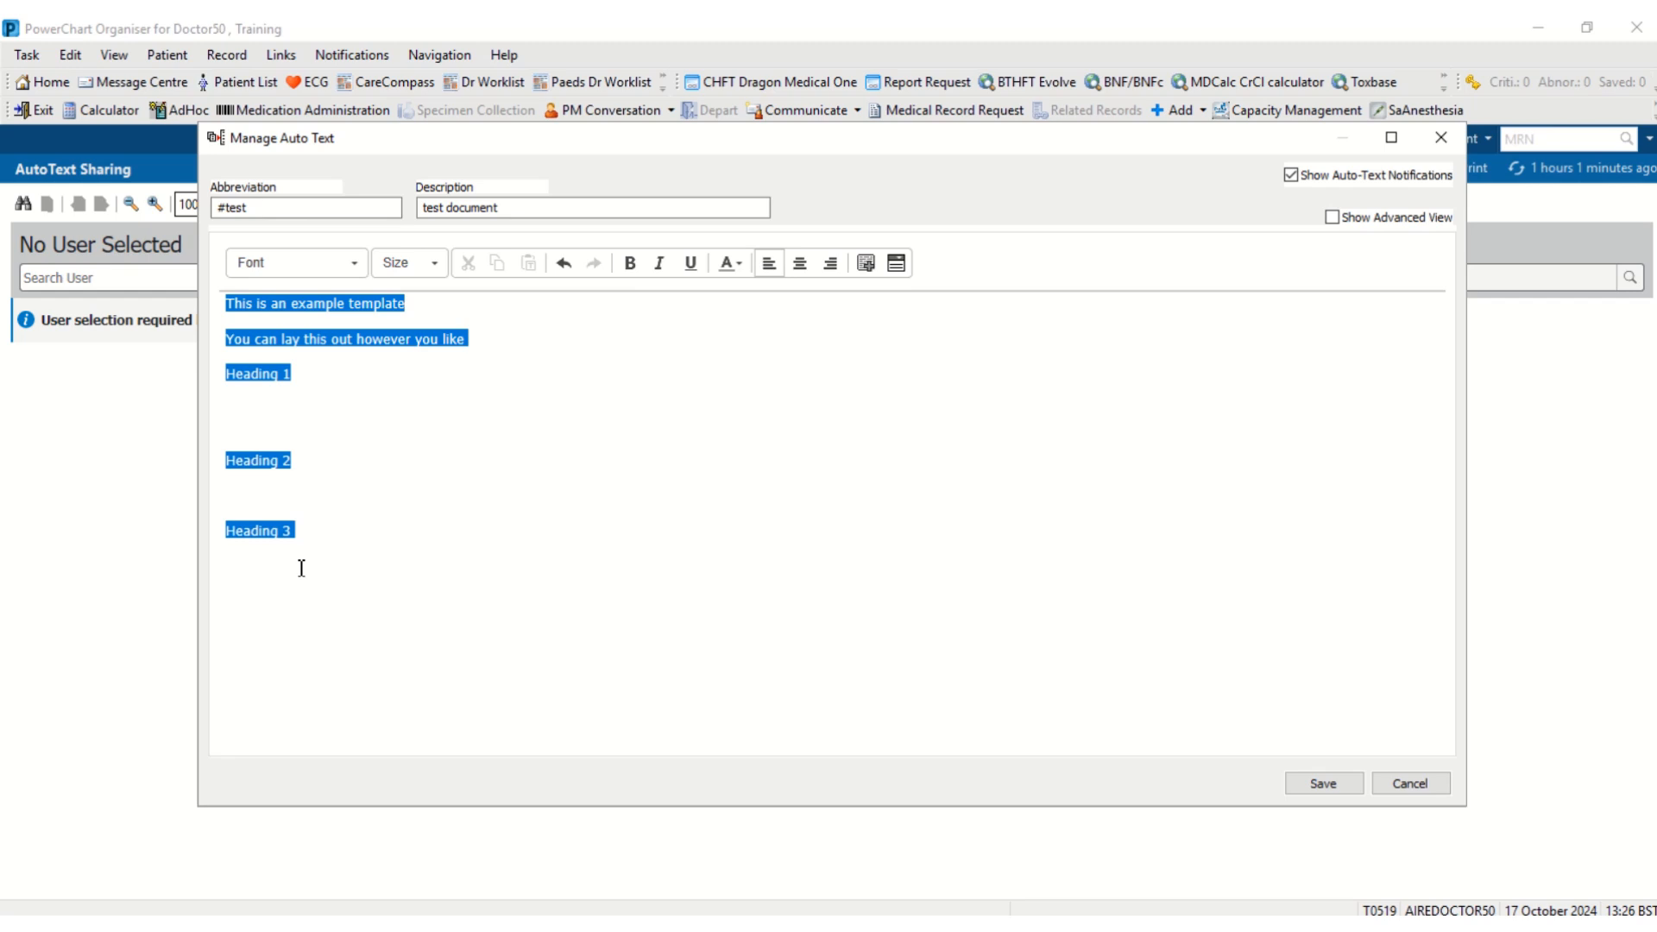
click(433, 263)
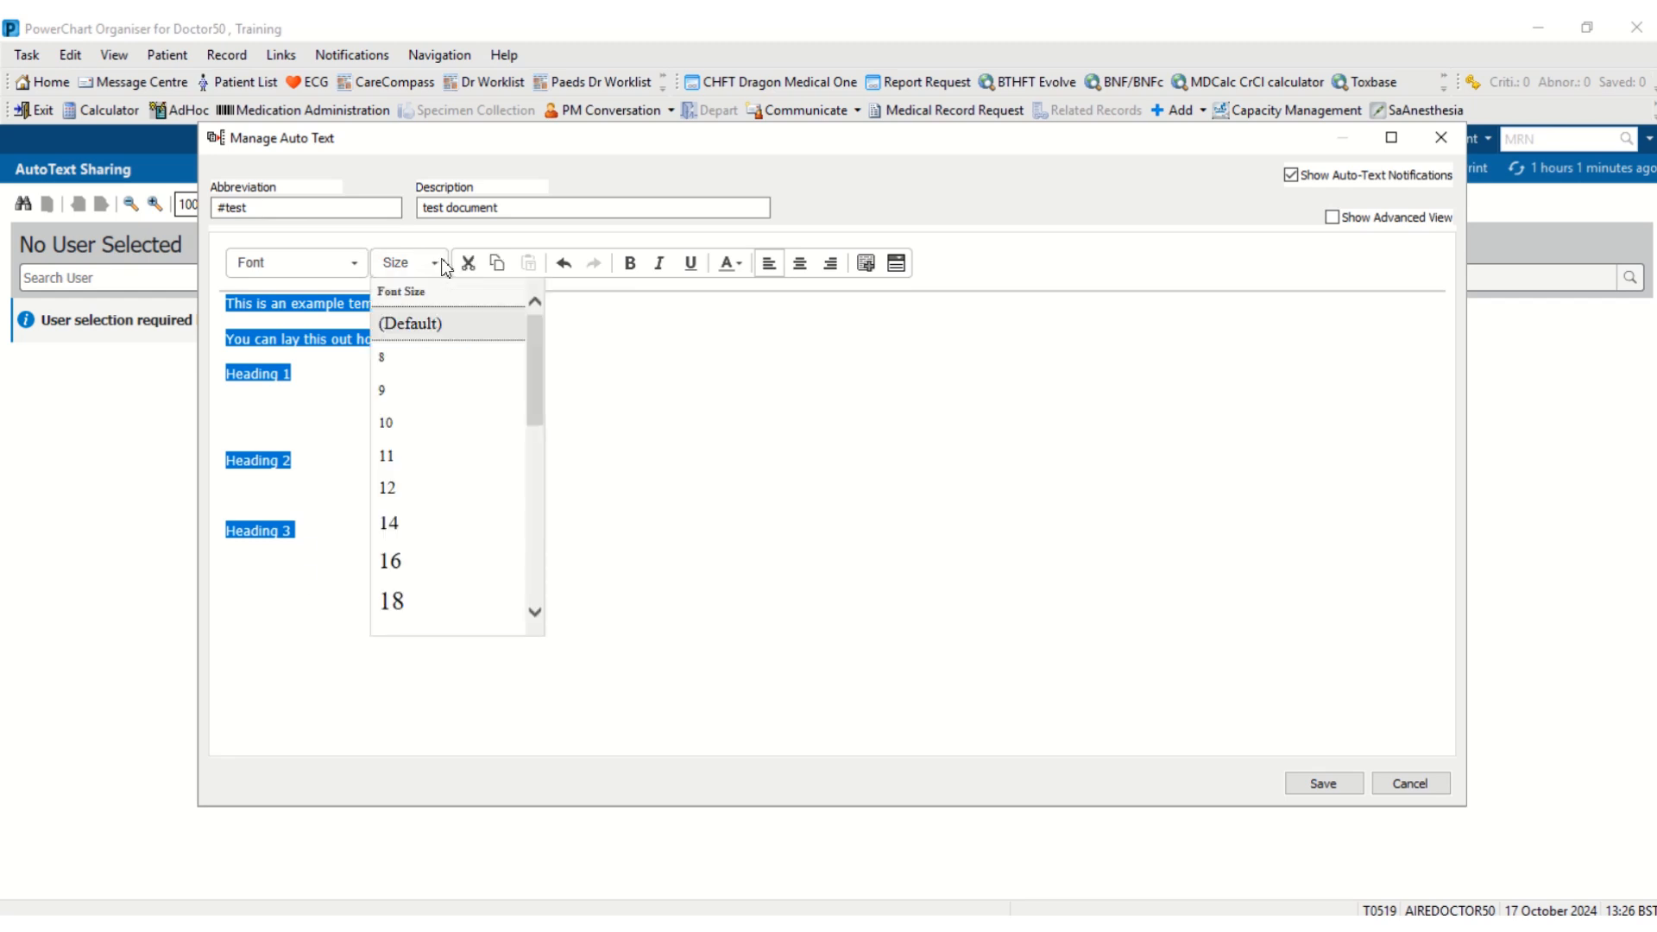
click(417, 515)
click(352, 263)
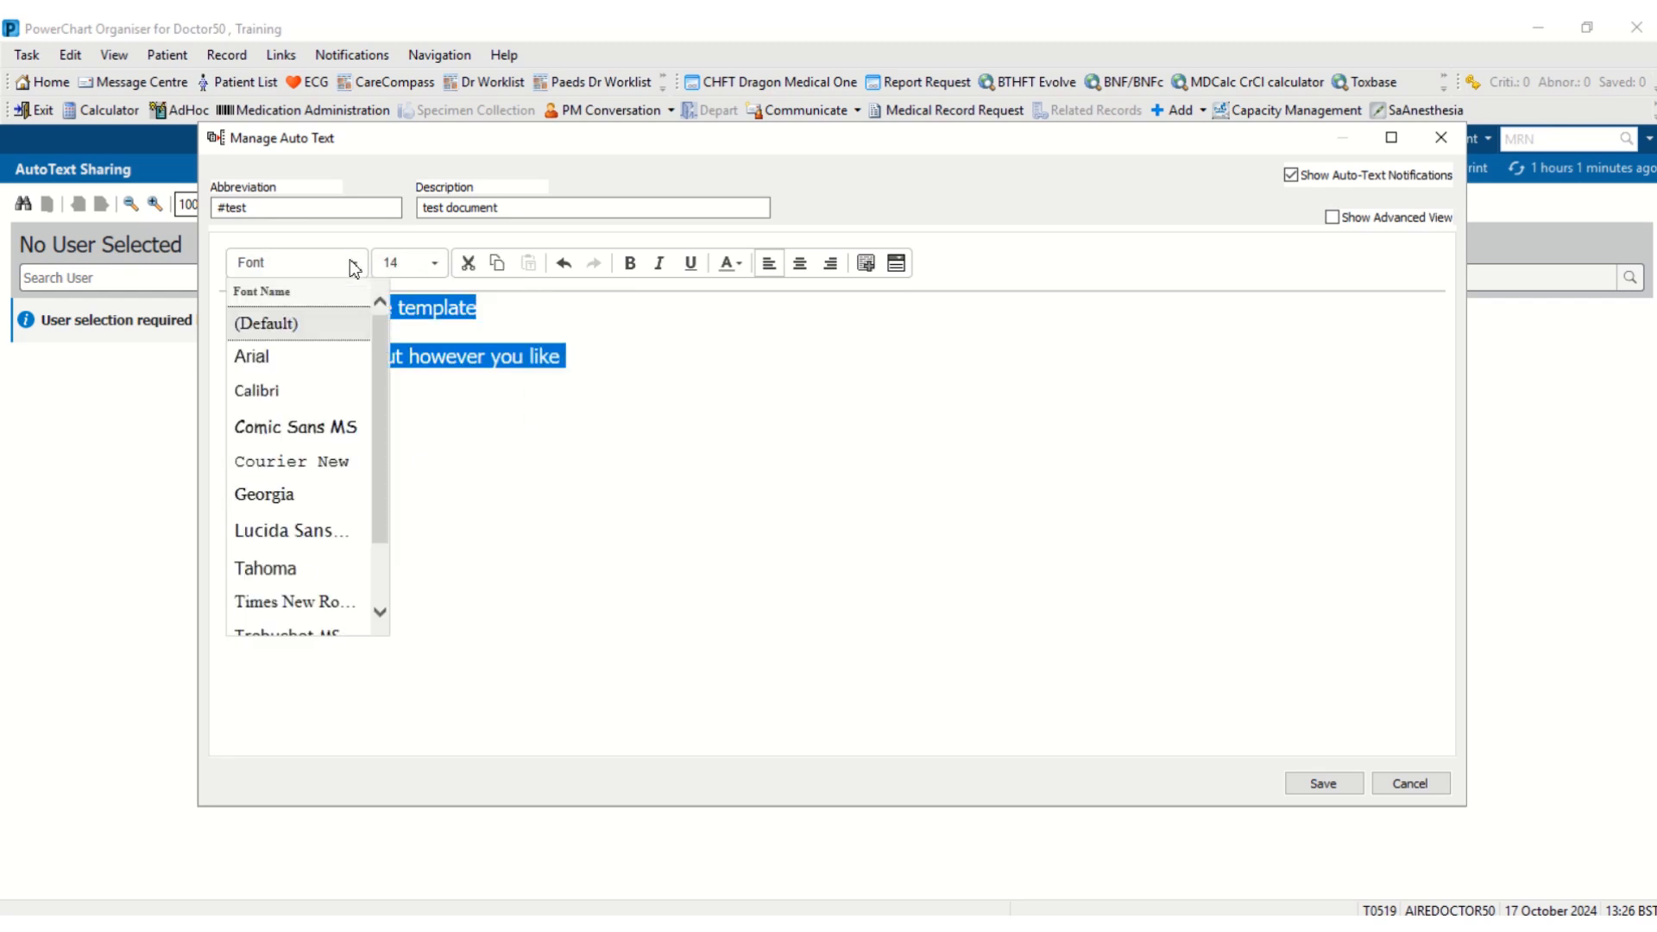
click(309, 417)
click(428, 479)
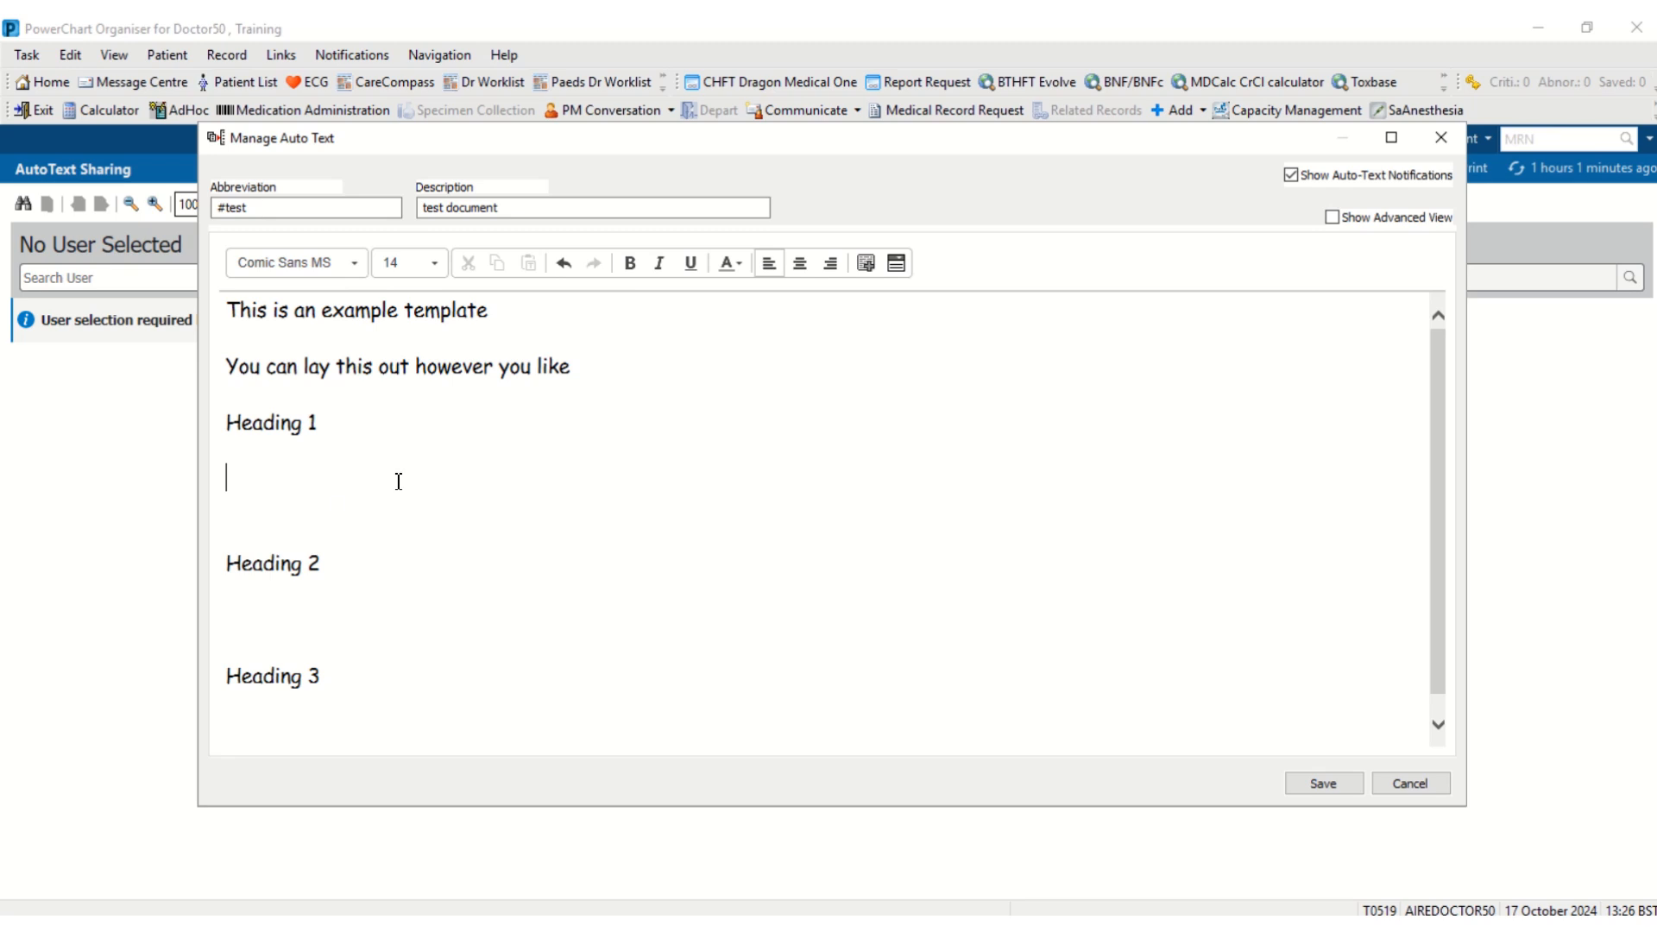
- Bold Heading 1, Heading 2 and Heading 3, then save the #test phrase
drag(336, 436, 227, 425)
click(630, 264)
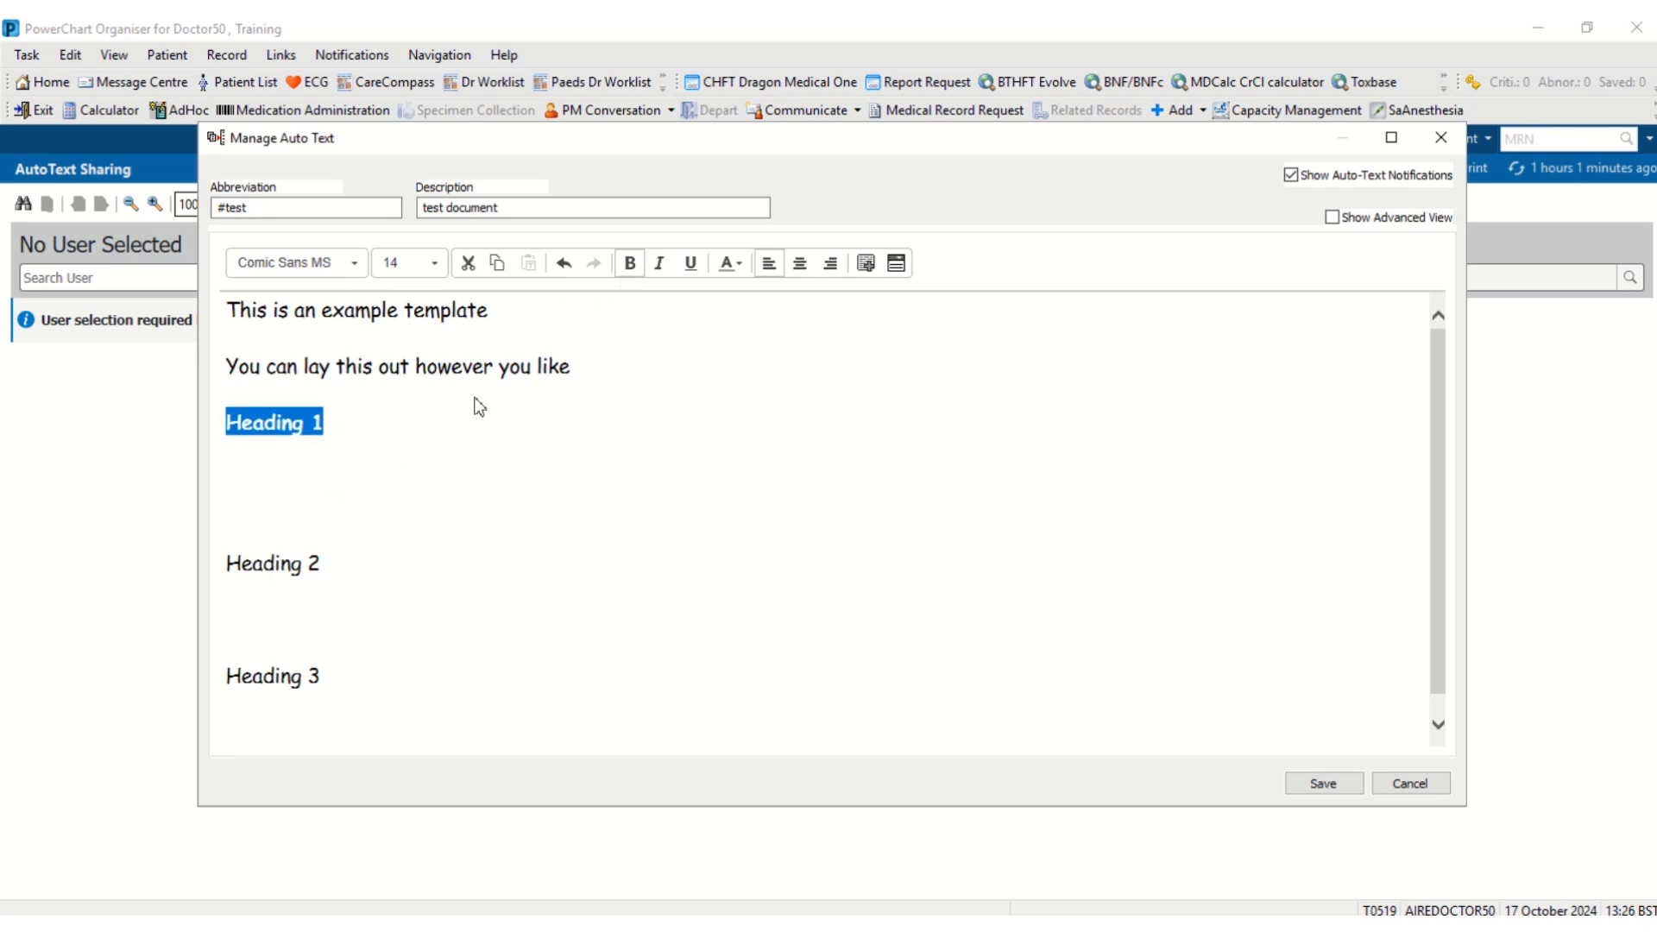
drag(335, 572, 227, 566)
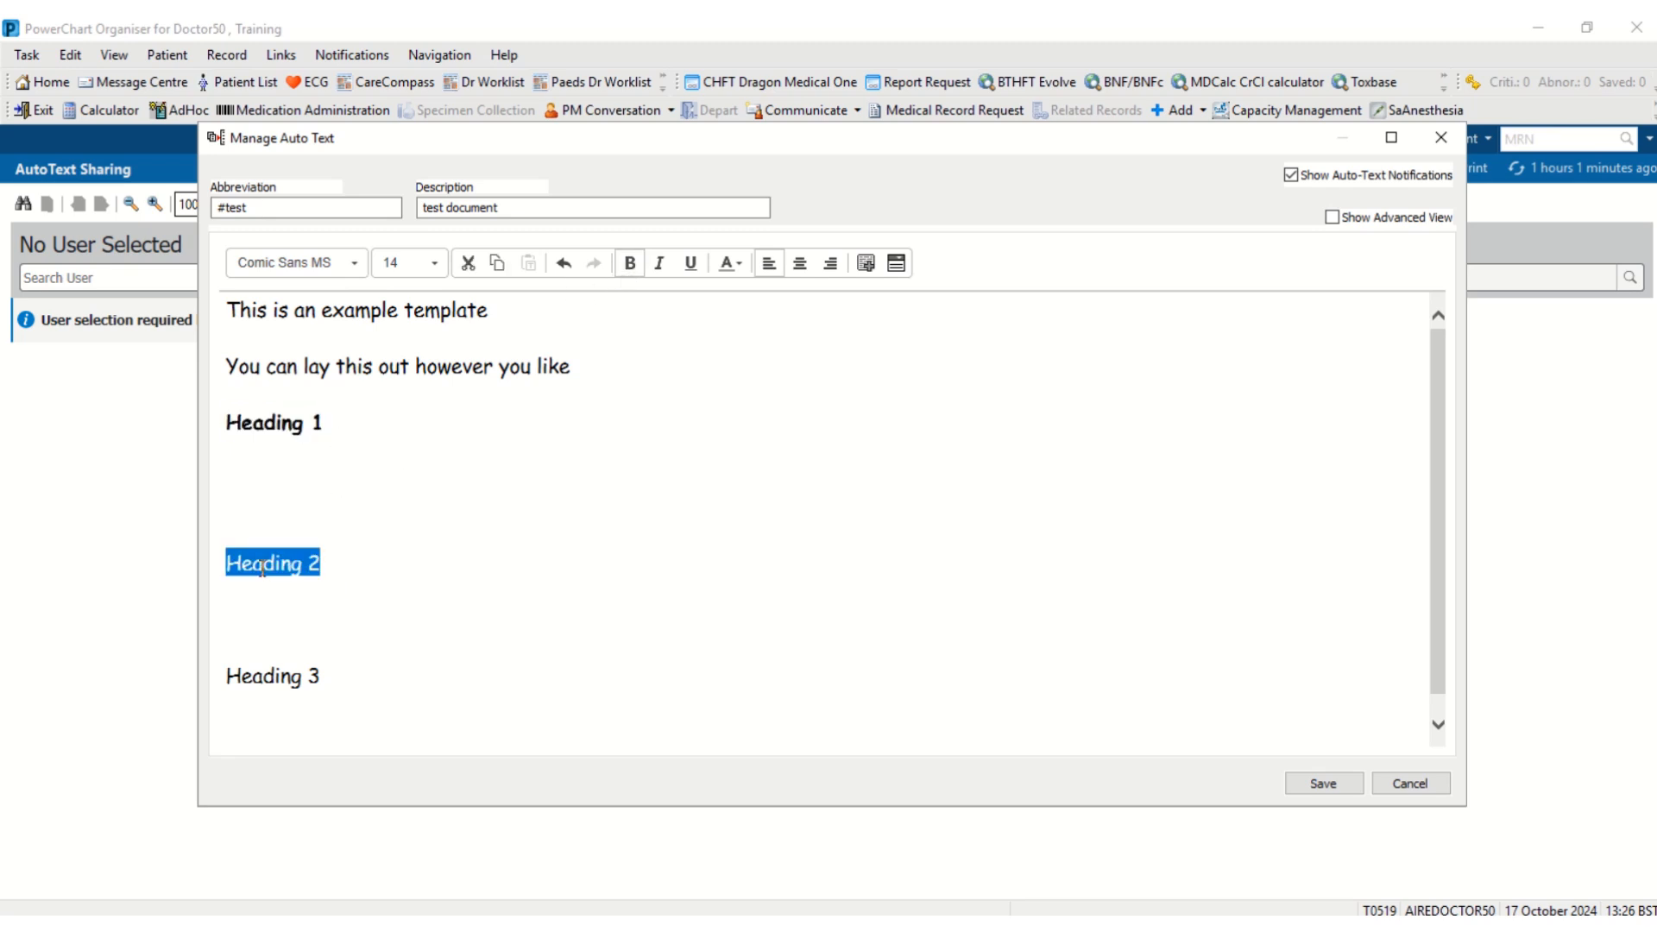
click(630, 263)
drag(335, 682, 227, 678)
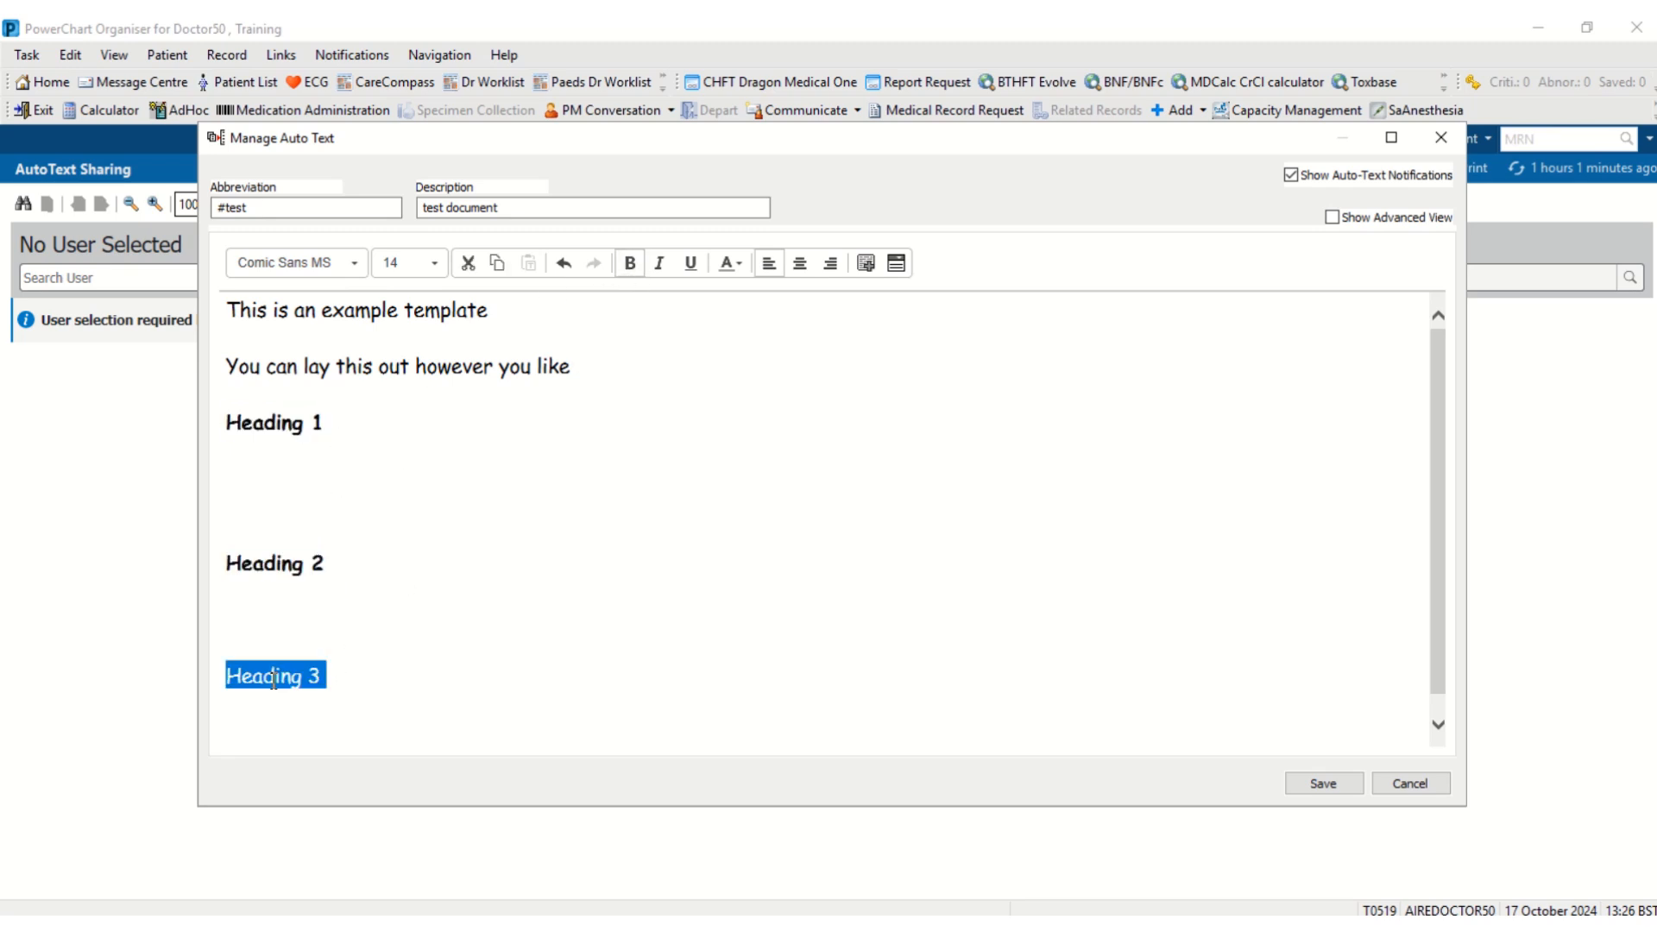
click(638, 266)
click(644, 562)
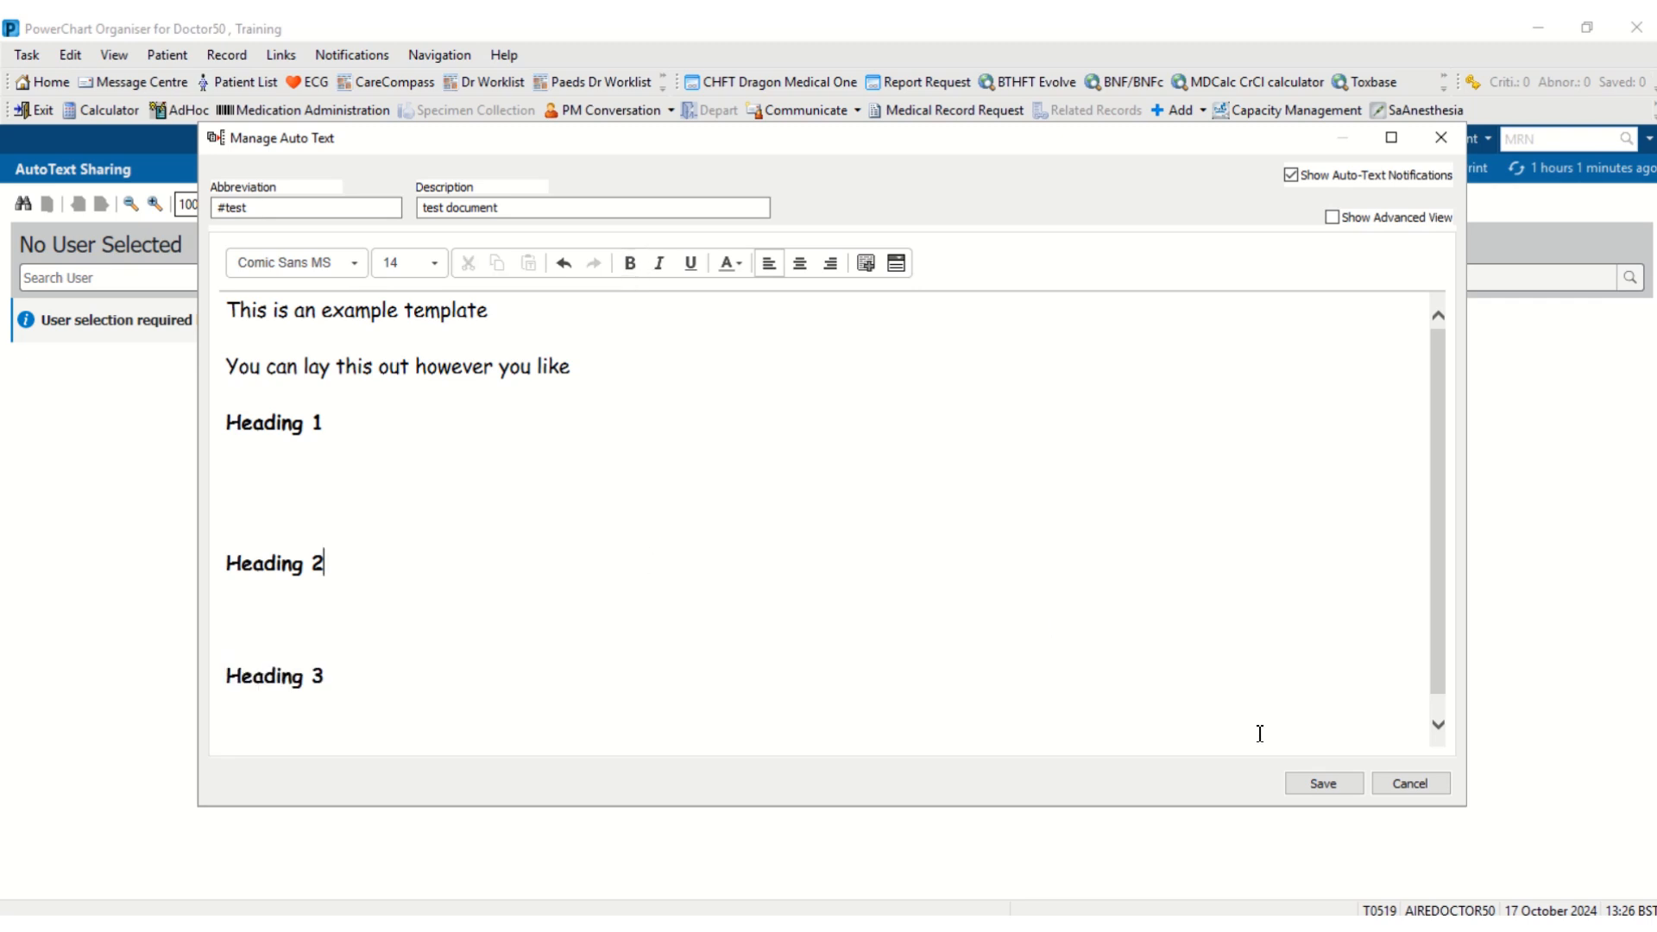
click(1316, 785)
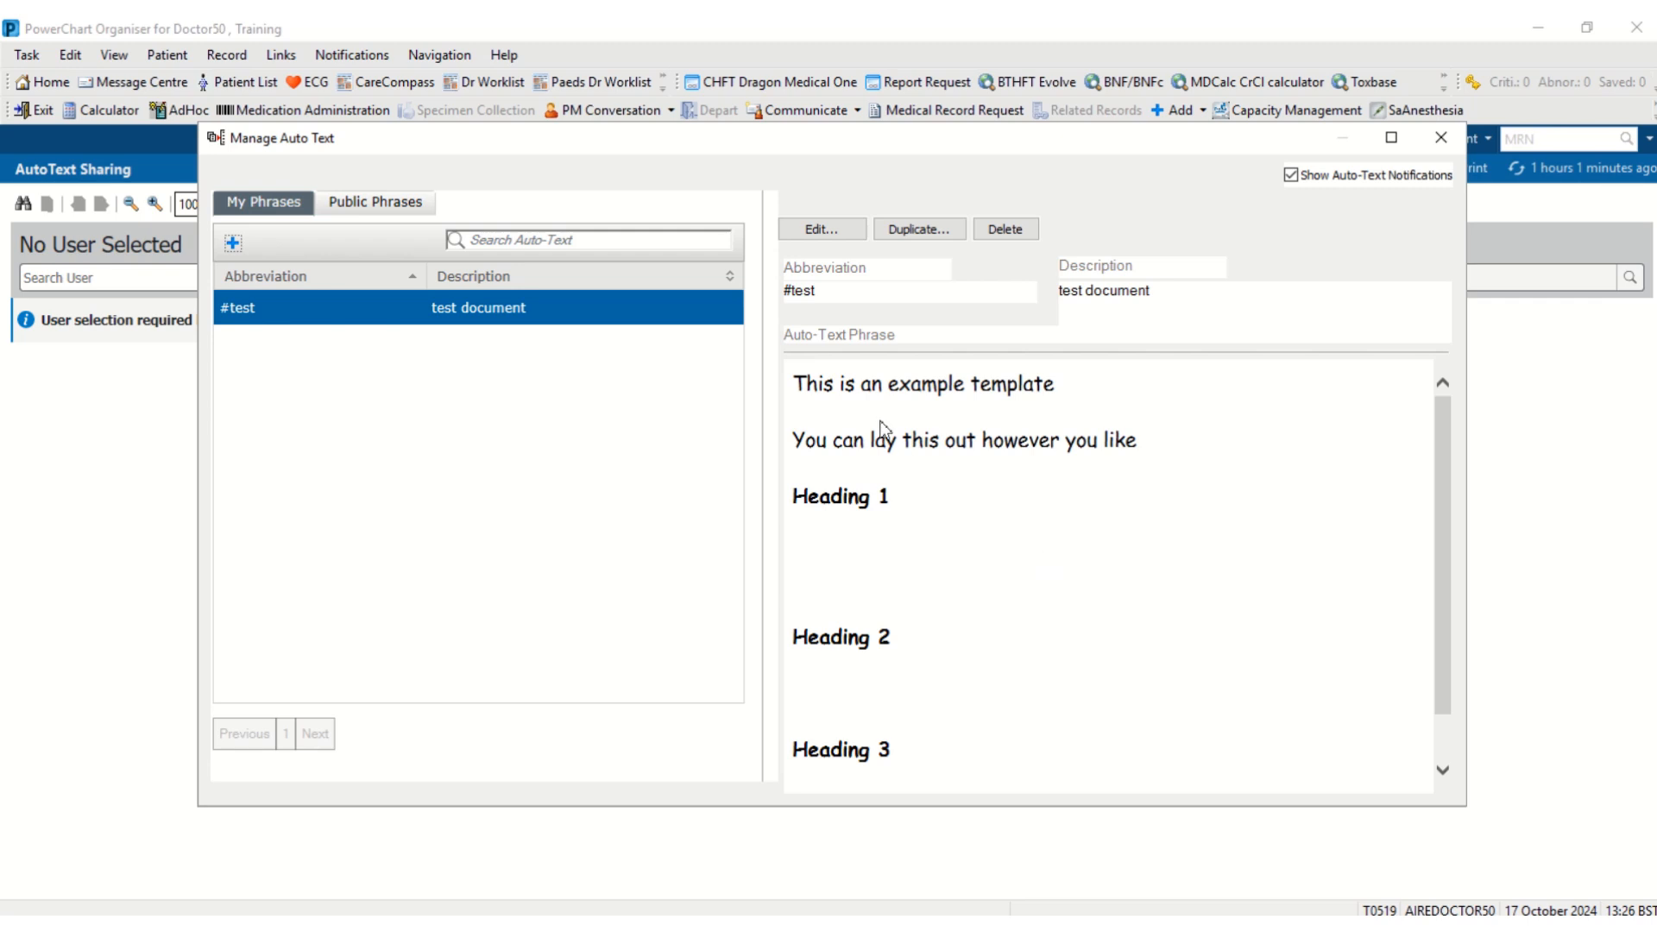
- Close the Manage Auto Text window
click(1443, 139)
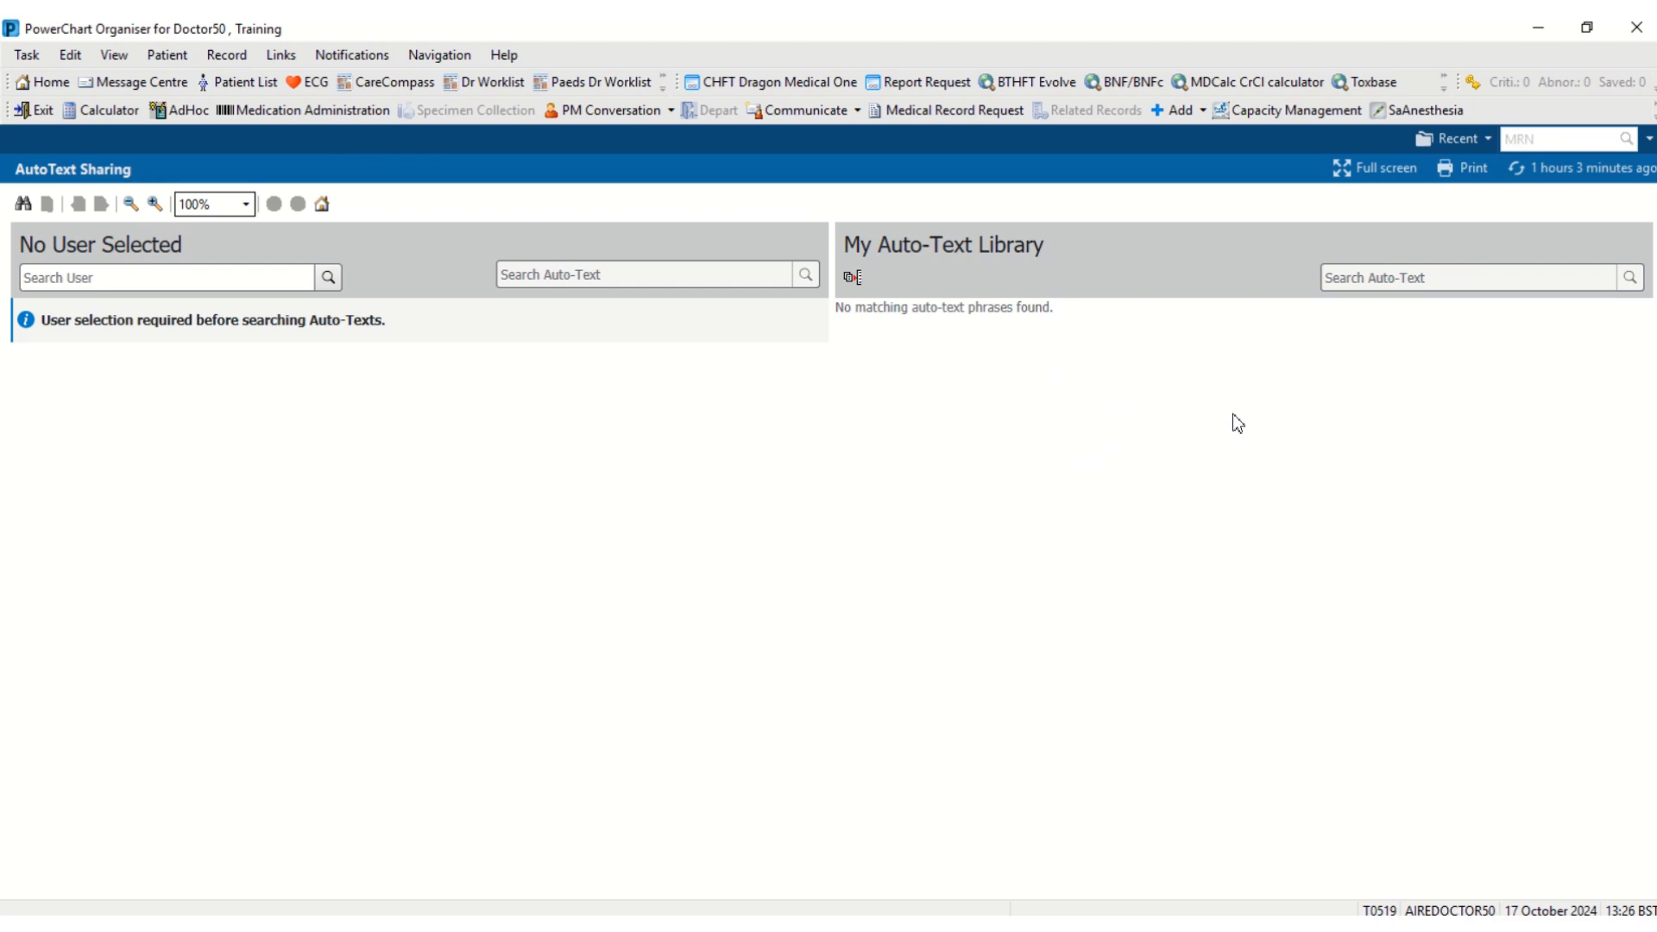
- Search for the patient by MRN and open their Cardiology outpatient encounter
click(1513, 139)
key(Return)
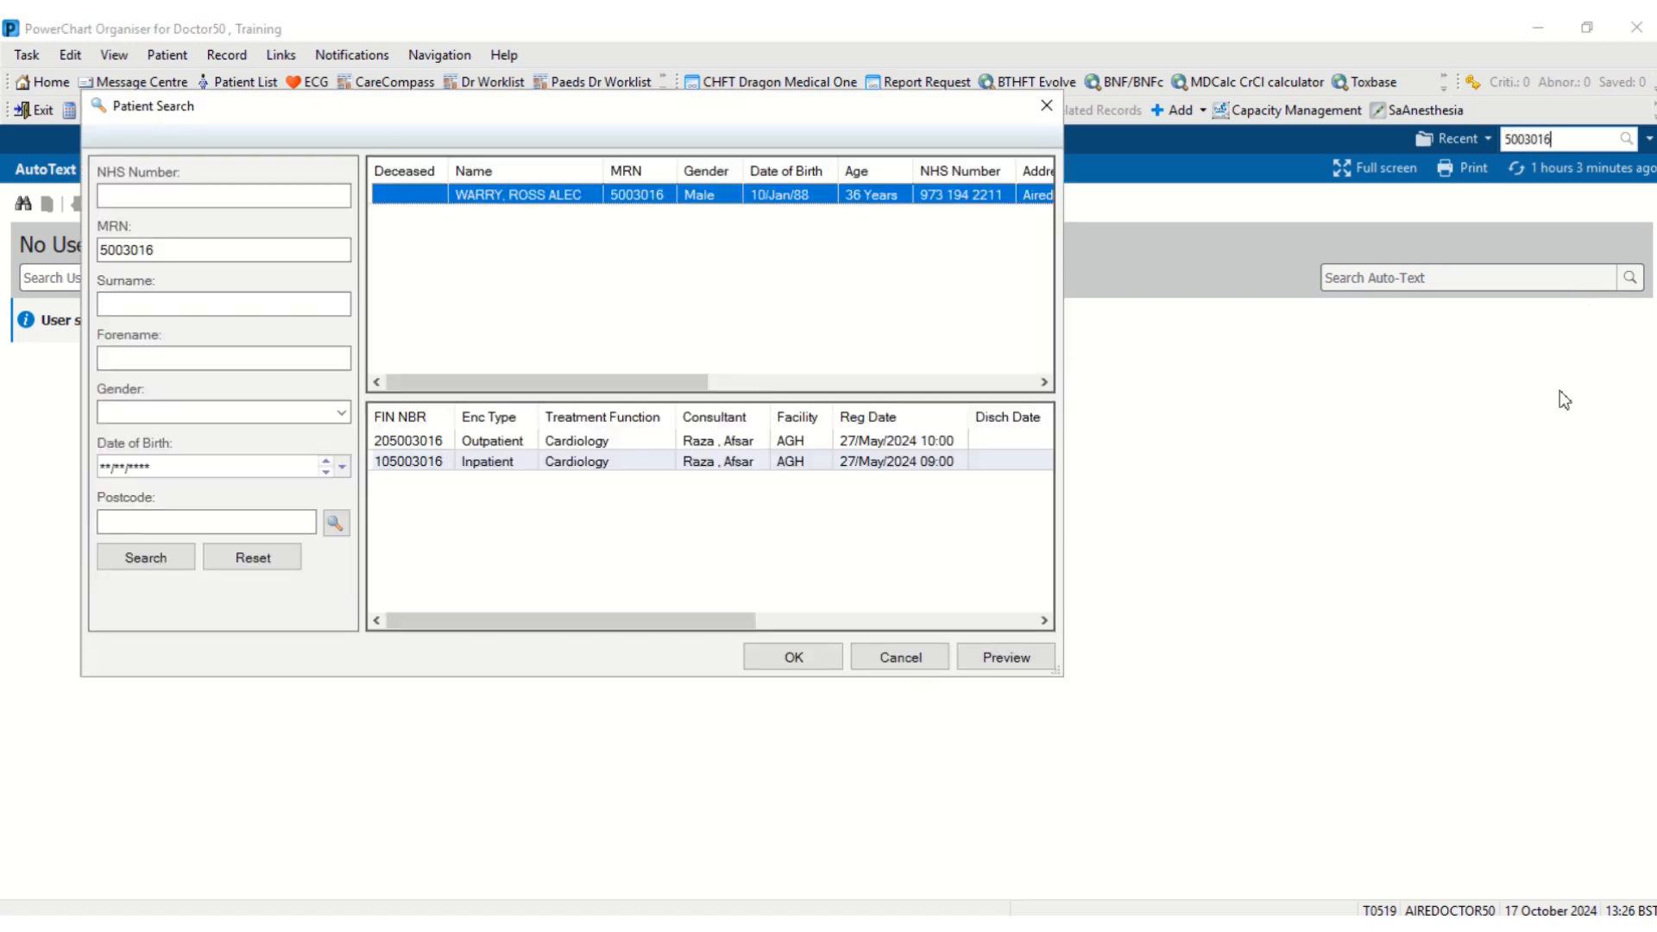
click(614, 442)
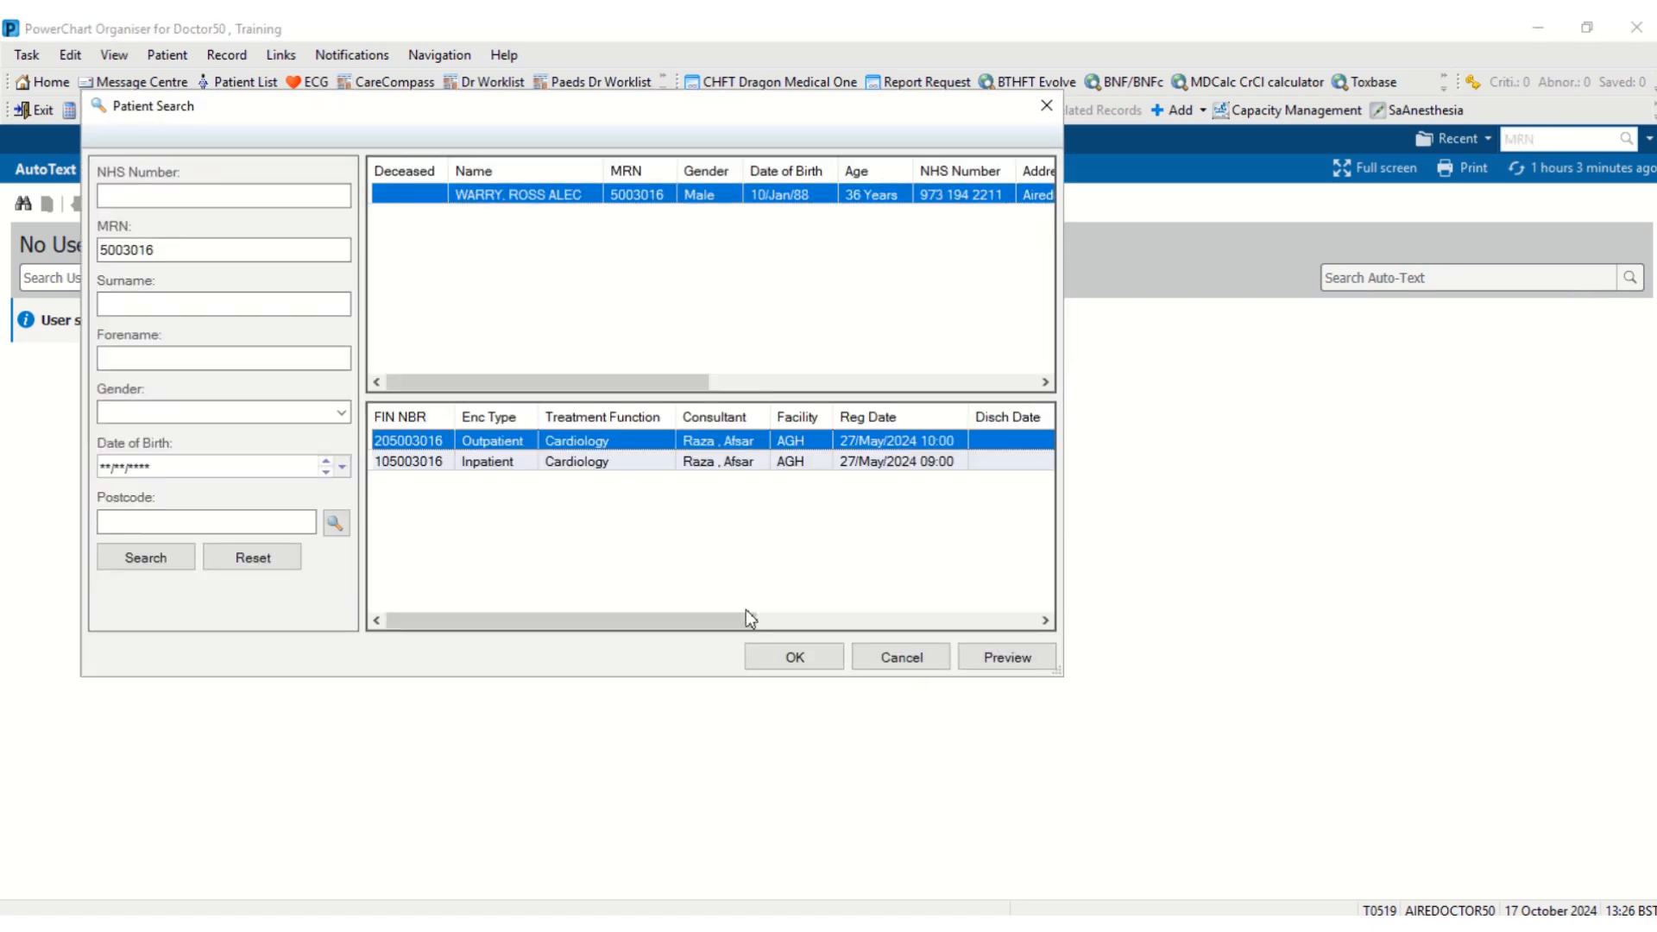
click(789, 660)
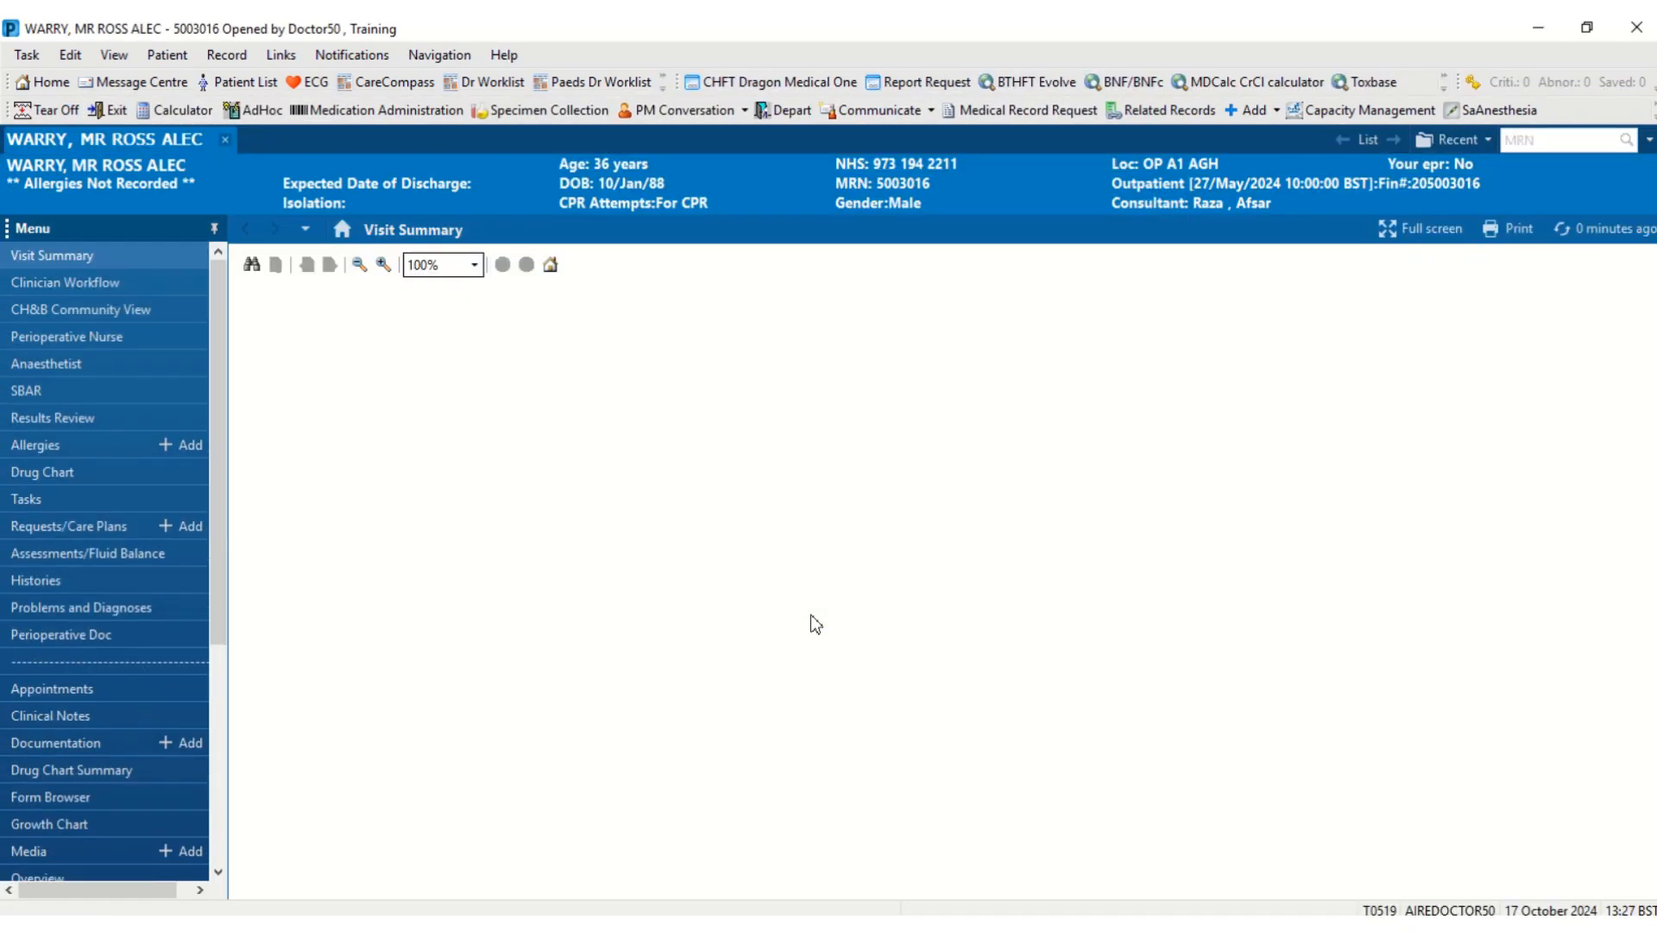
- In Clinician Workflow, type '#t' into History of Presenting Complaint
click(105, 284)
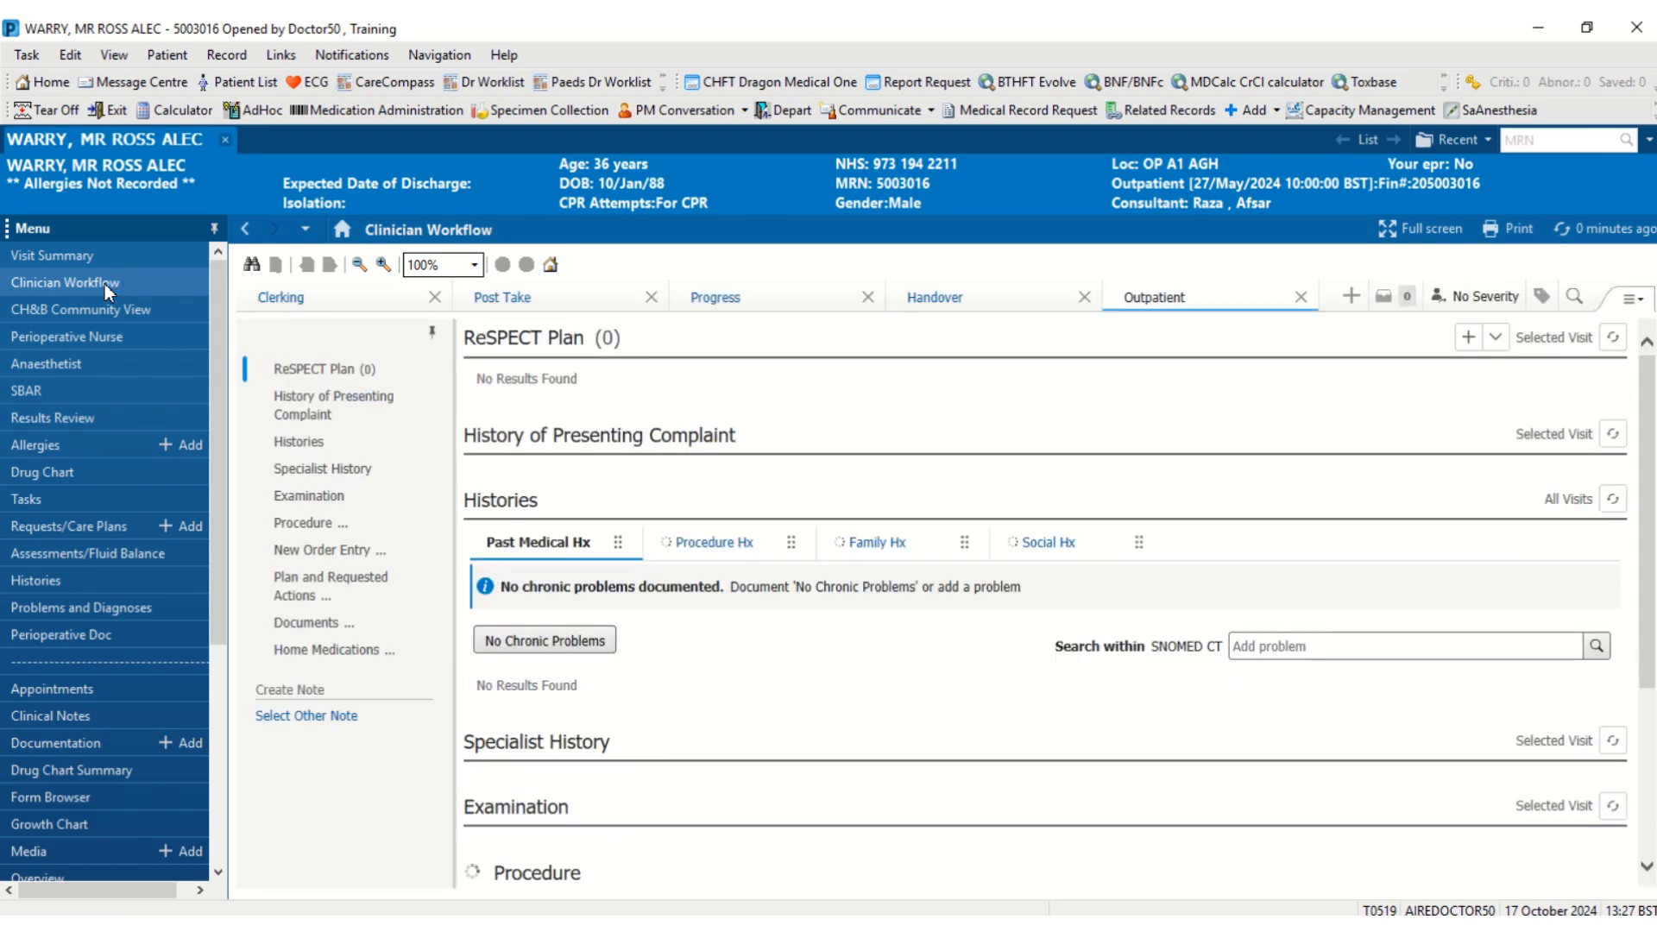
click(655, 544)
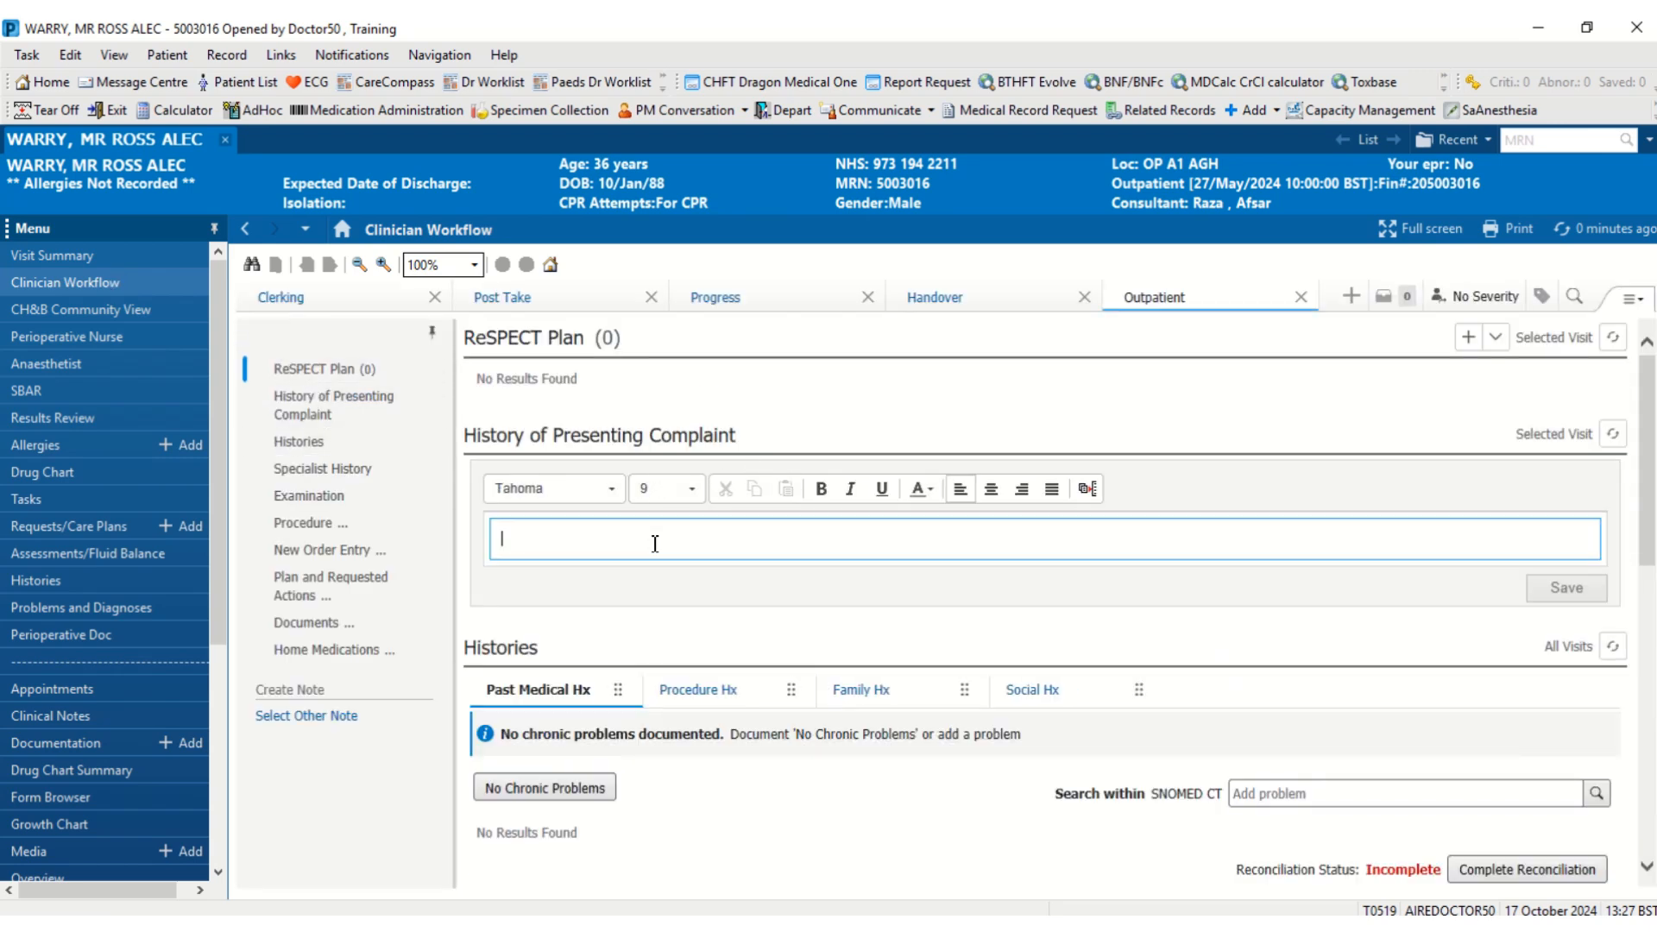
text(#t)
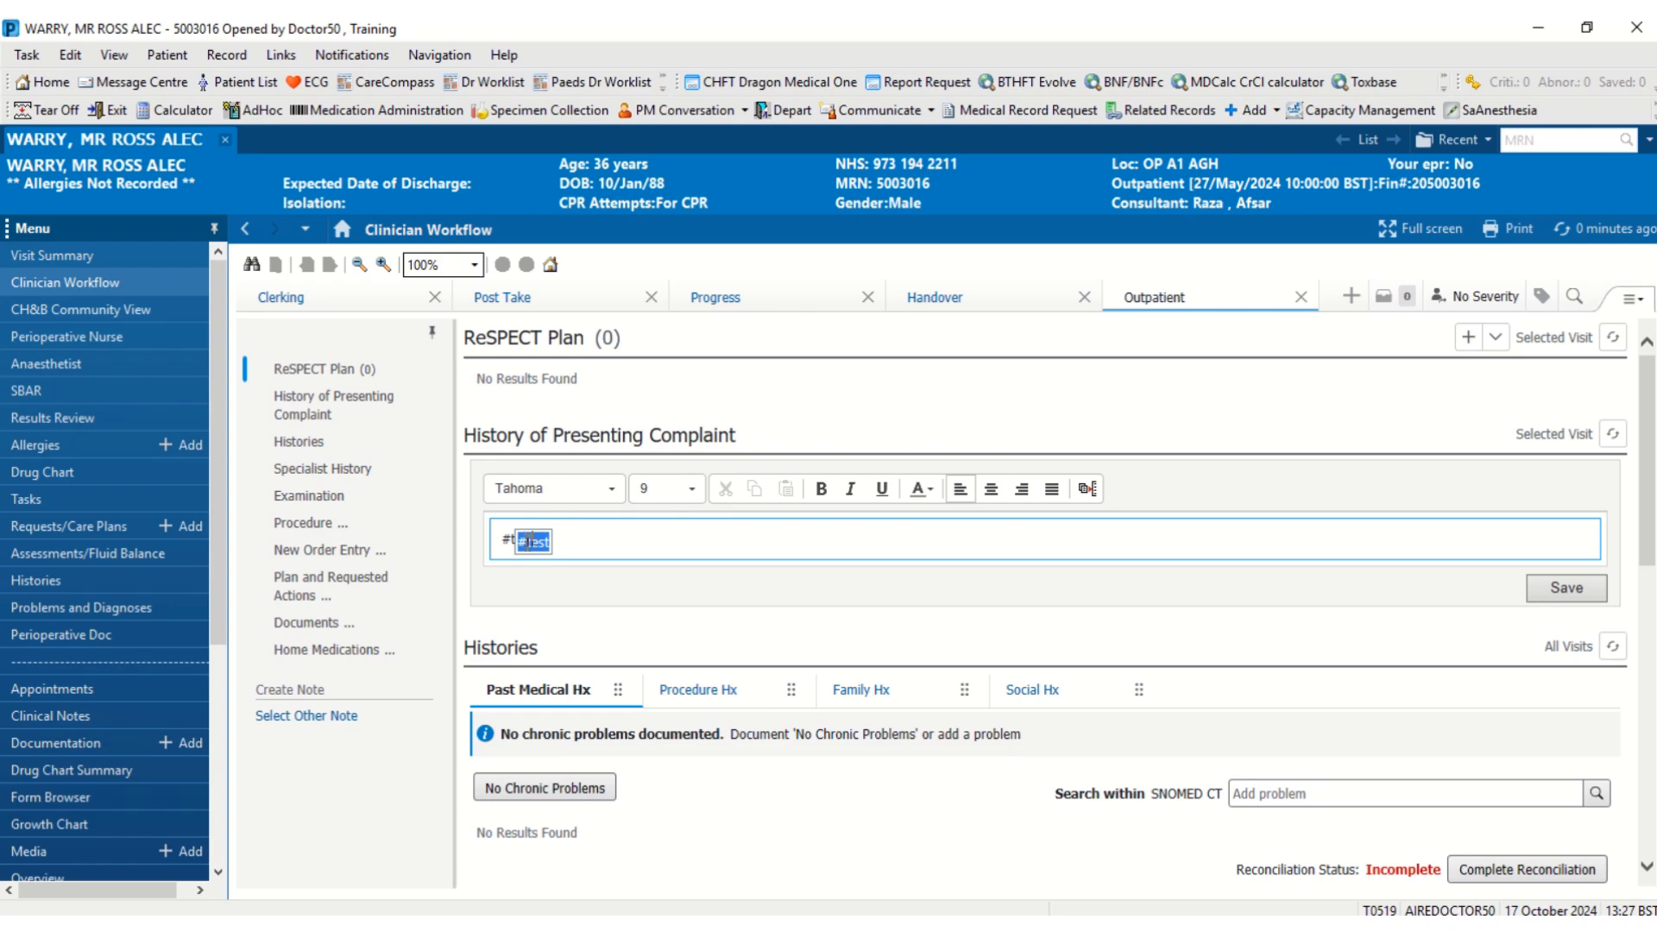
- Expand the #test suggestion into History of Presenting Complaint and reopen Manage Auto Text
click(529, 541)
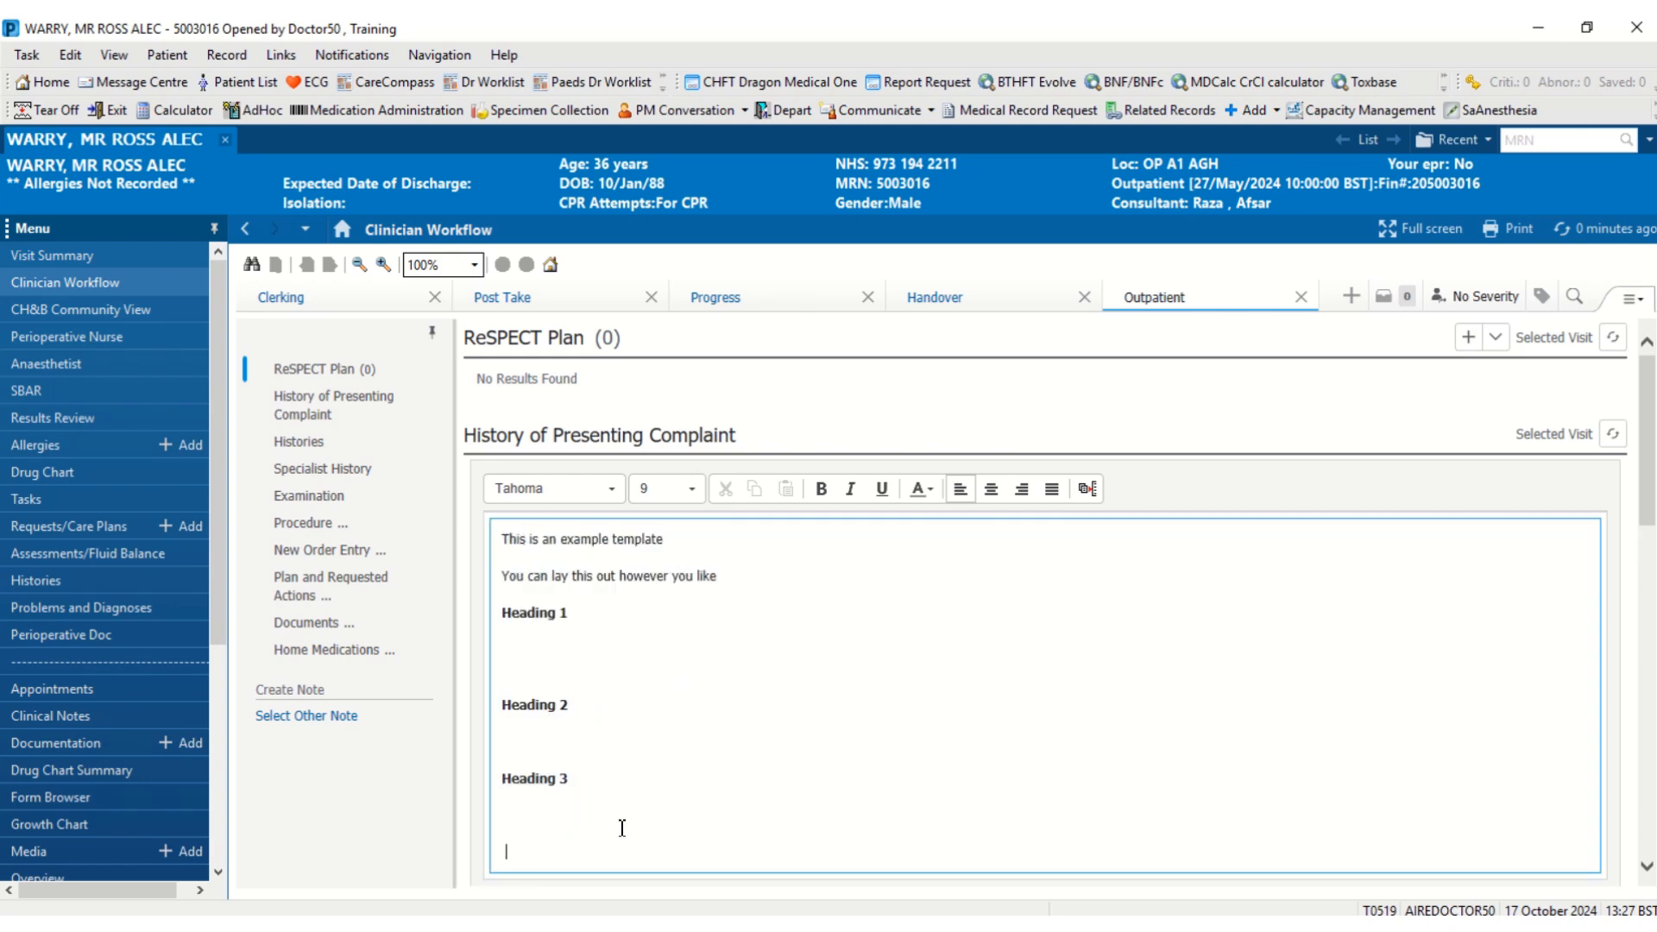
click(567, 644)
click(1090, 490)
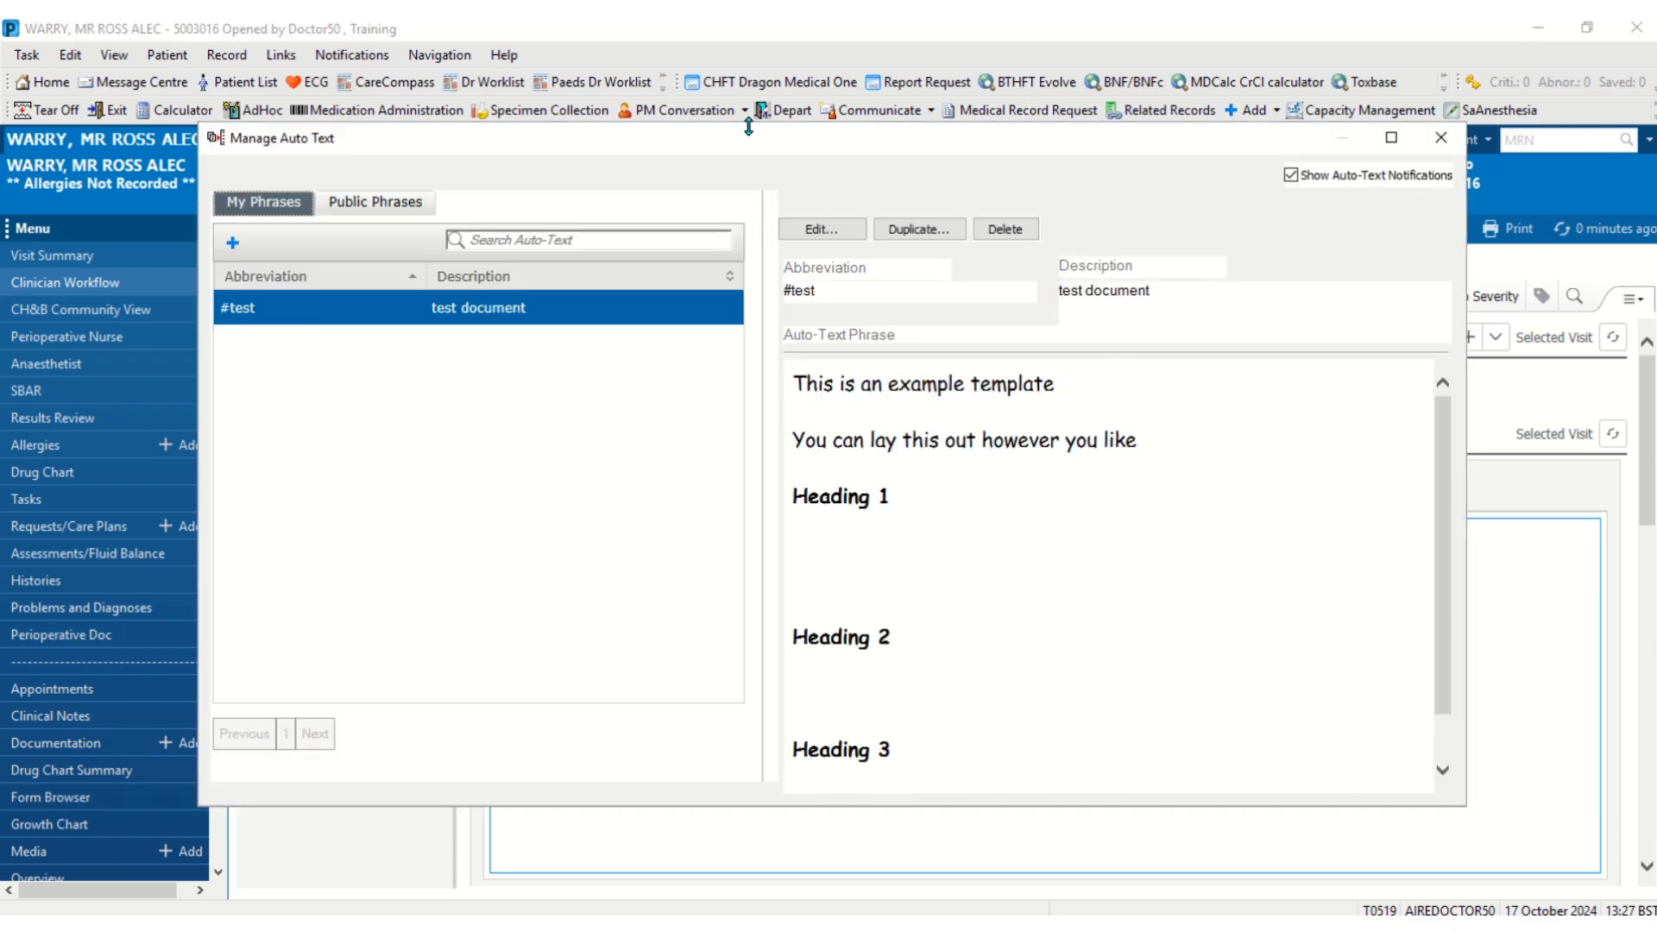
- Close Manage Auto Text and go to the patient's Documentation page
click(1440, 136)
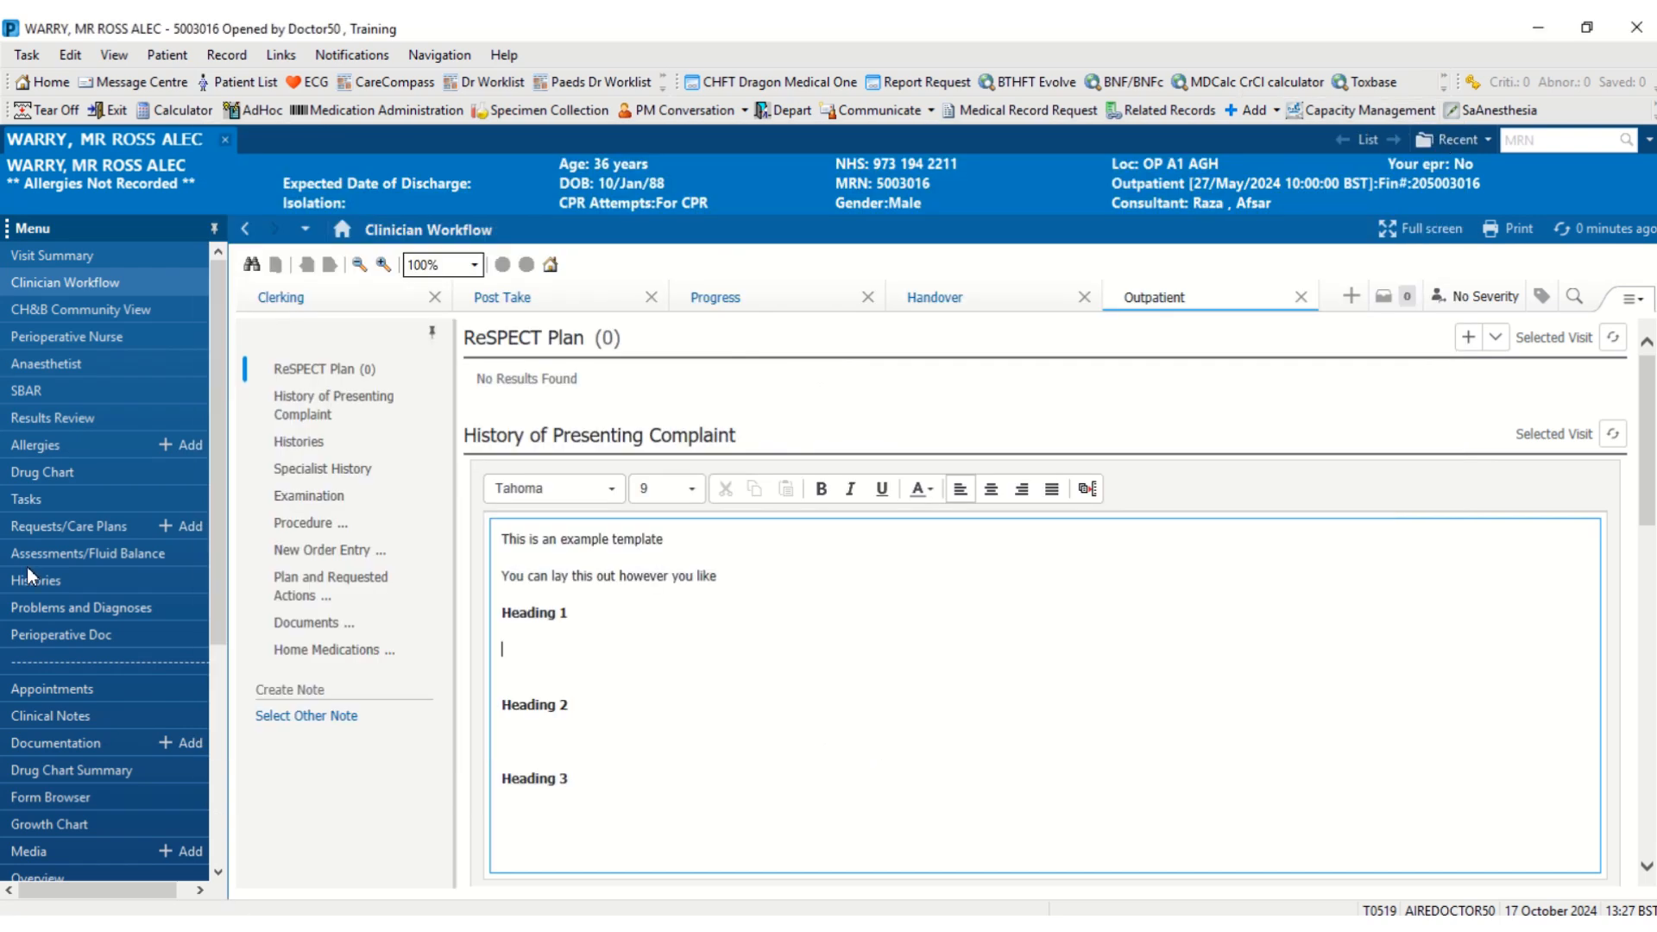
click(86, 738)
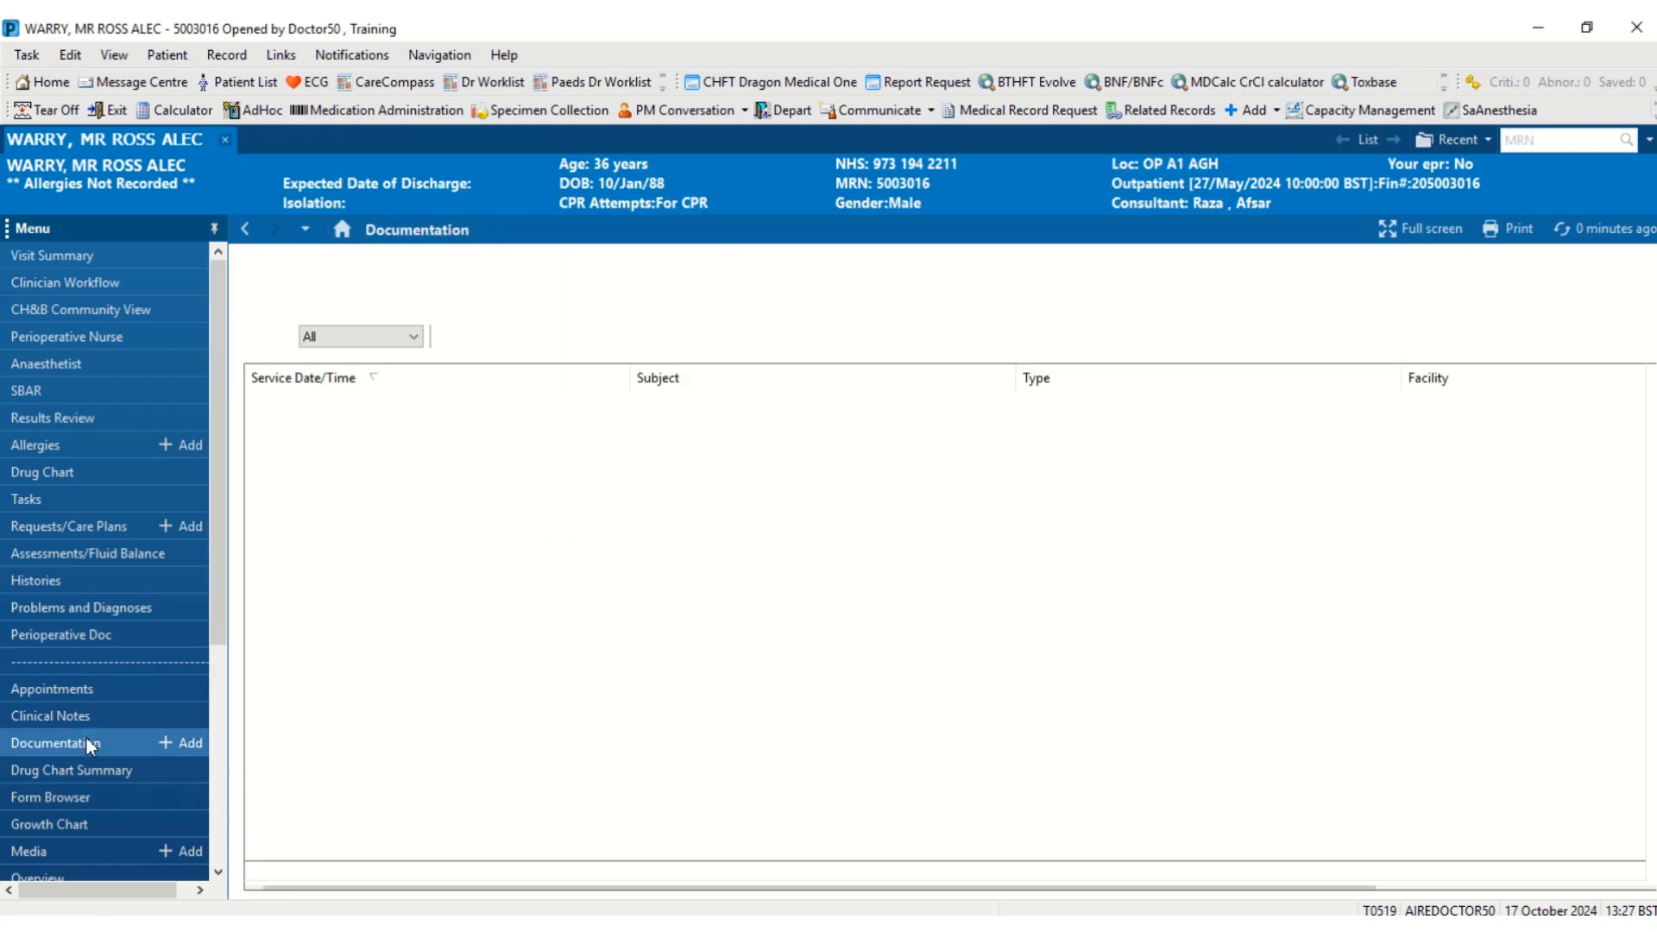
- Add a Dynamic Documentation Clerking Note with note type Brain CNS and MDT Progress Note
click(85, 740)
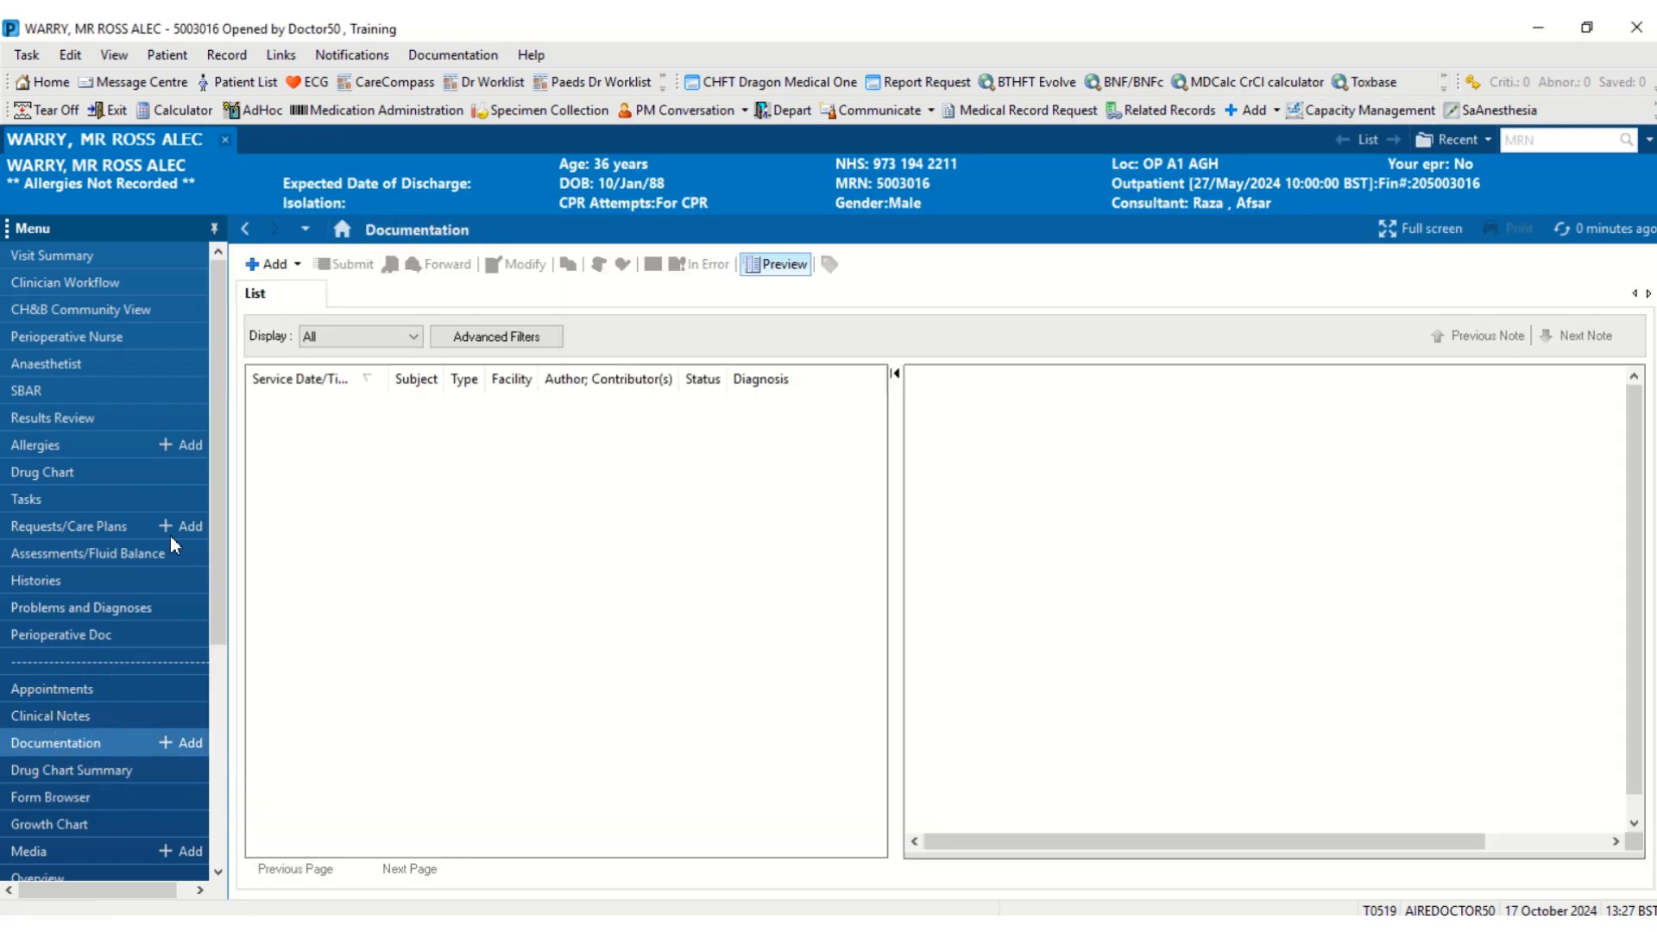
click(297, 265)
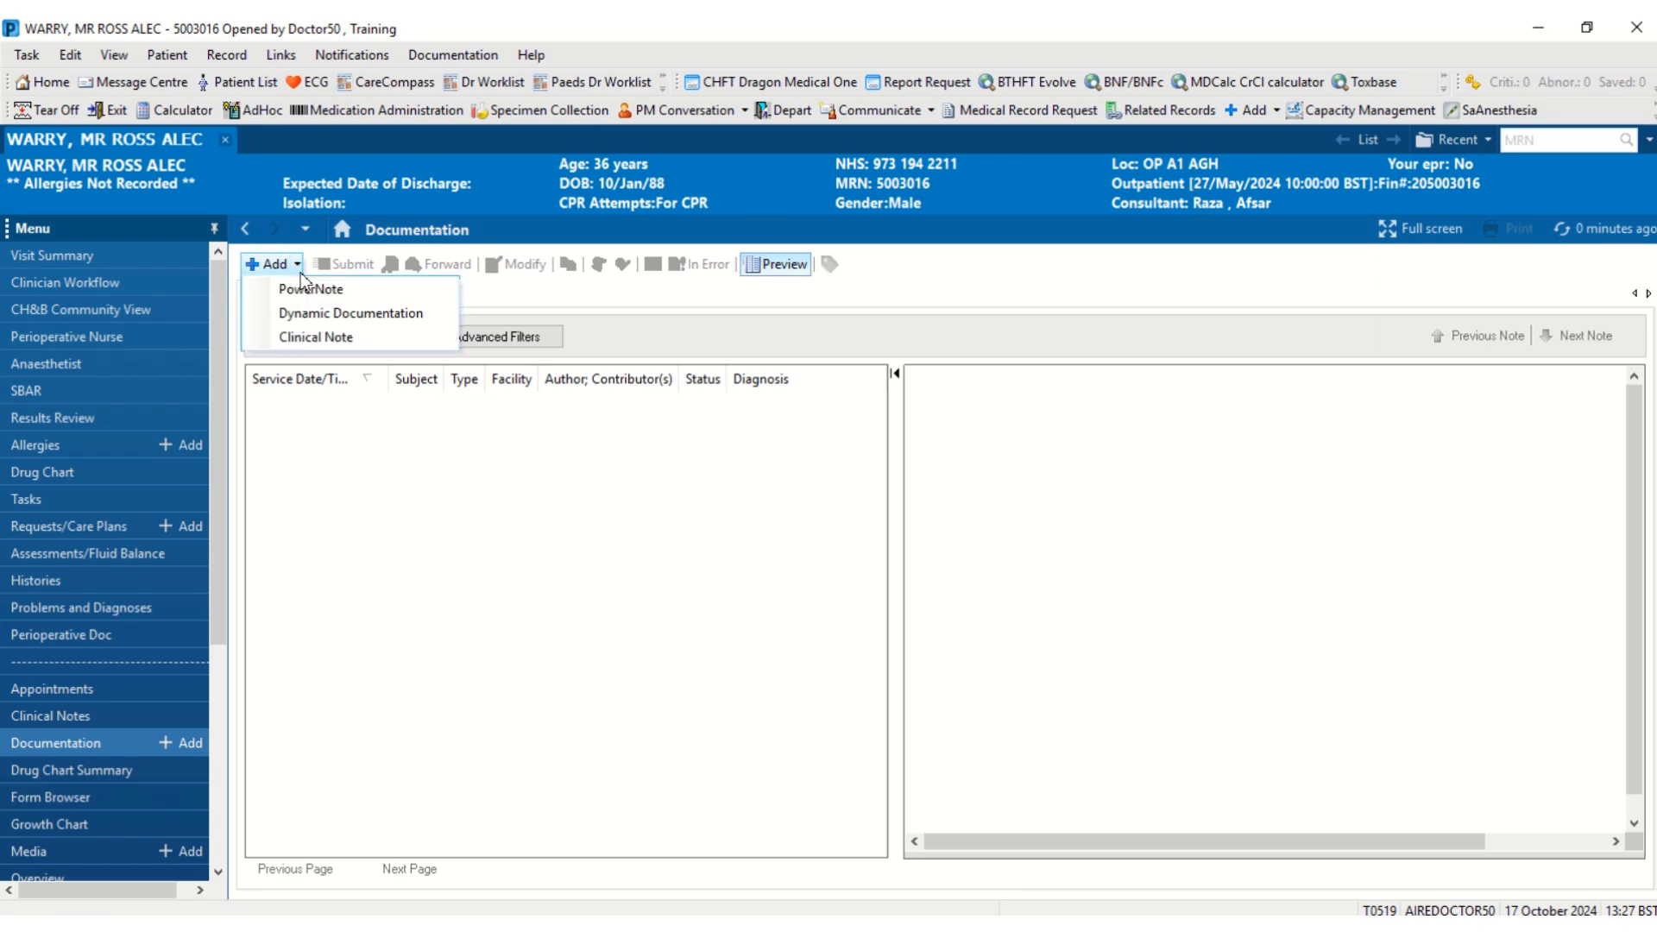
click(304, 316)
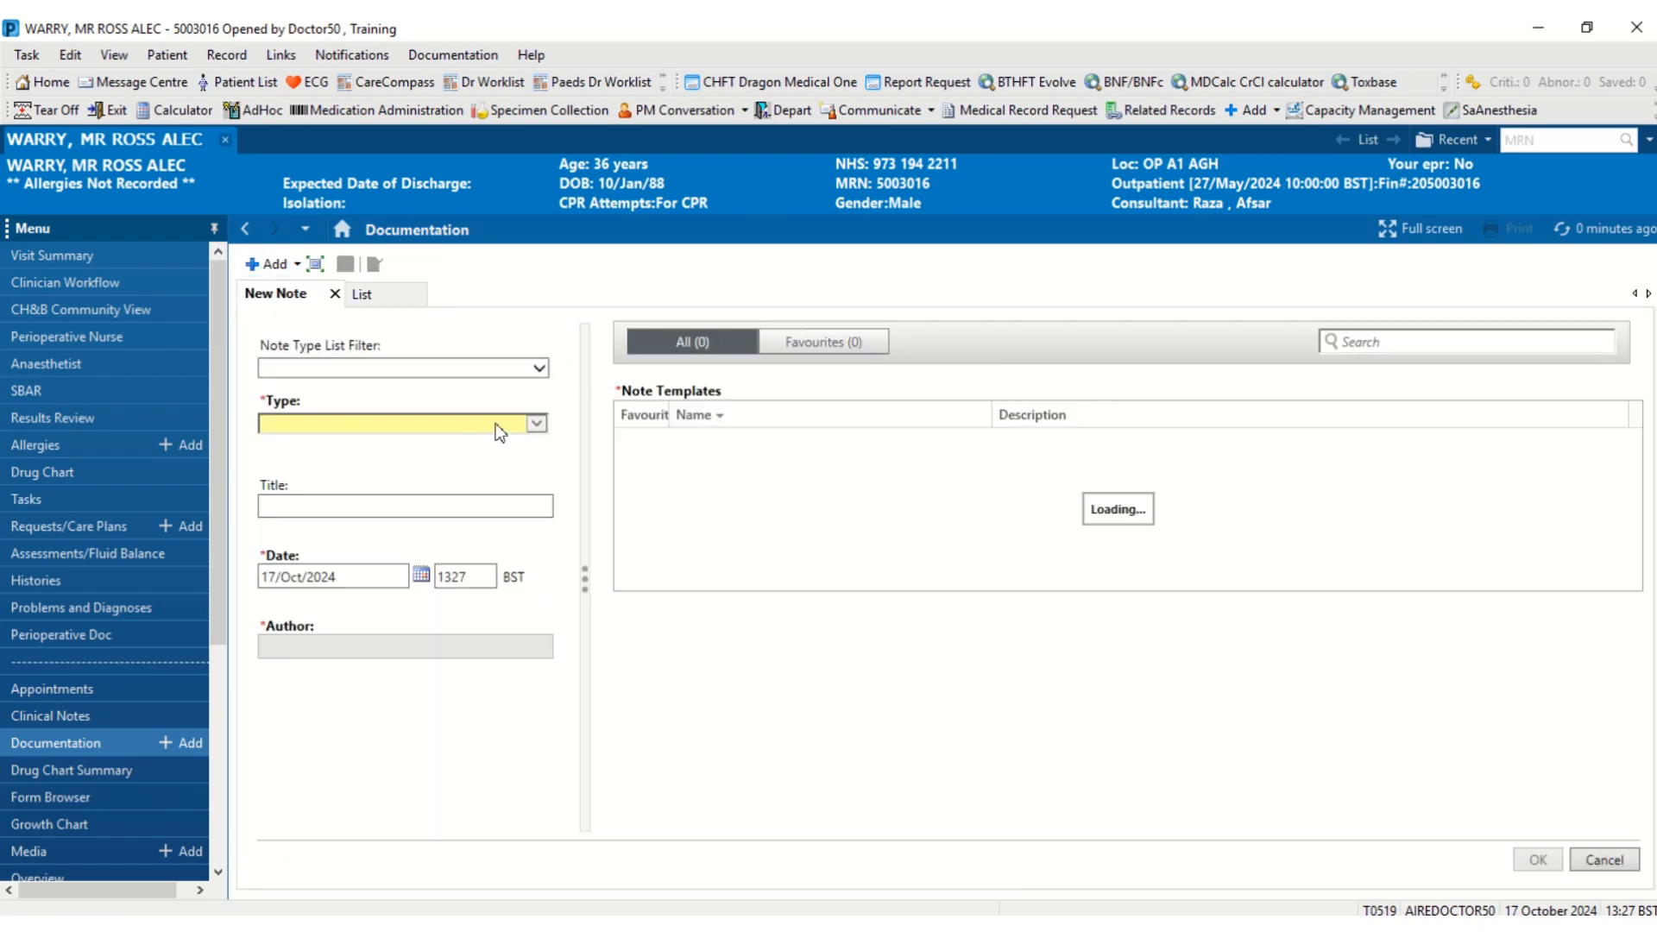
click(539, 423)
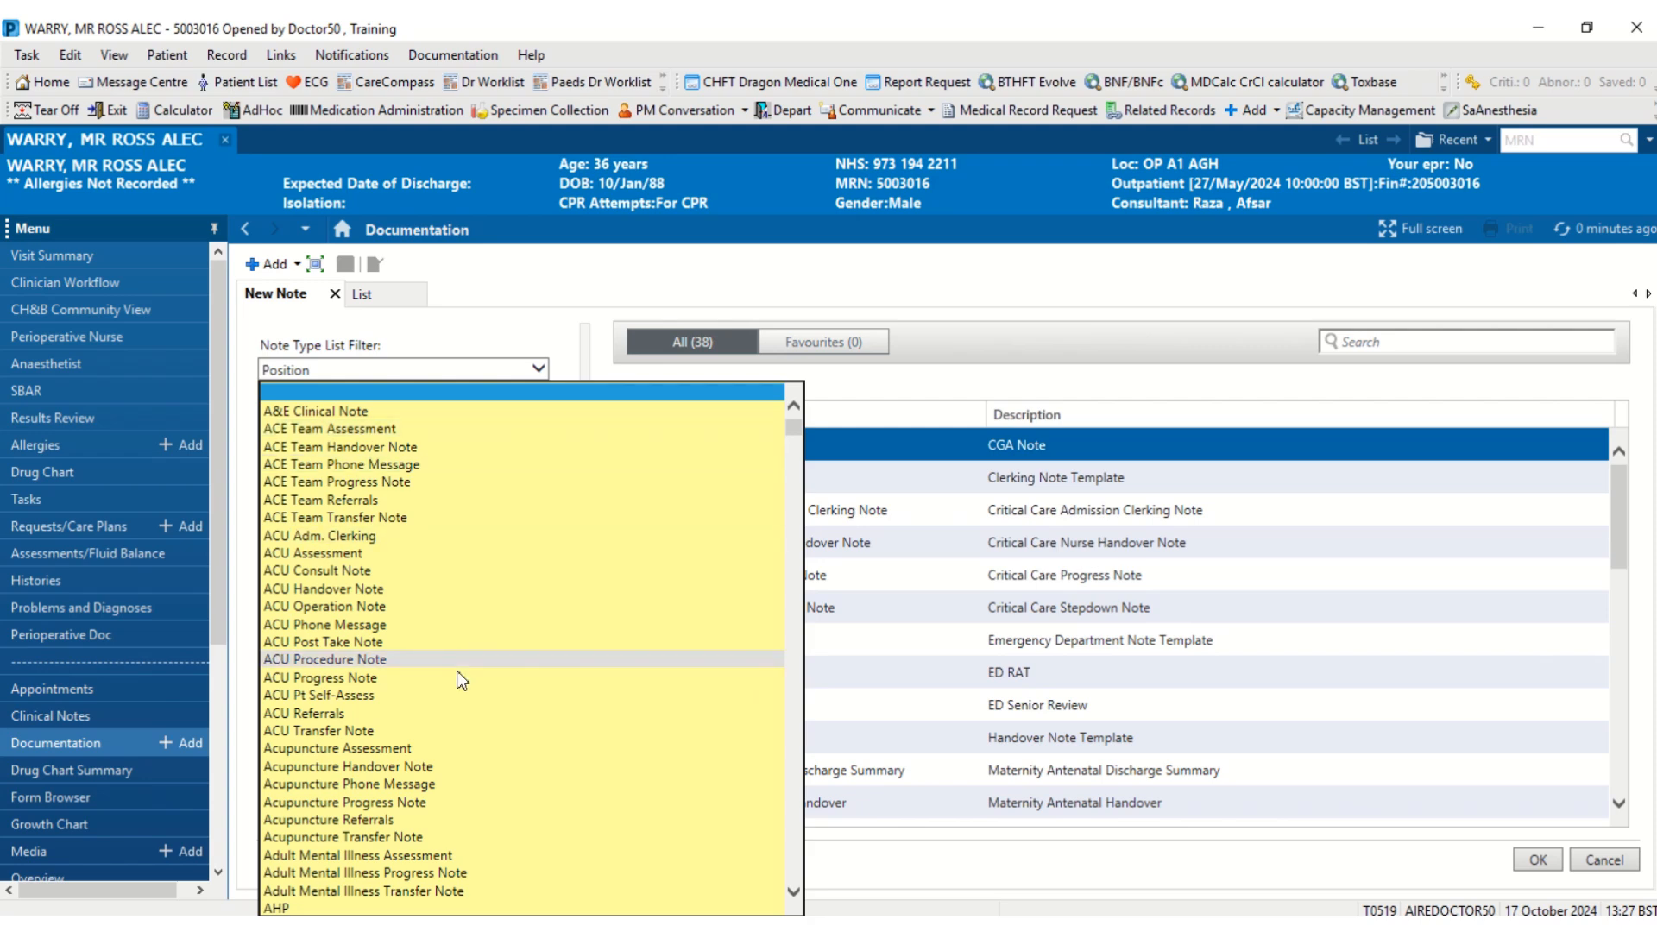
scroll(455, 648, down, 20)
scroll(455, 637, down, 11)
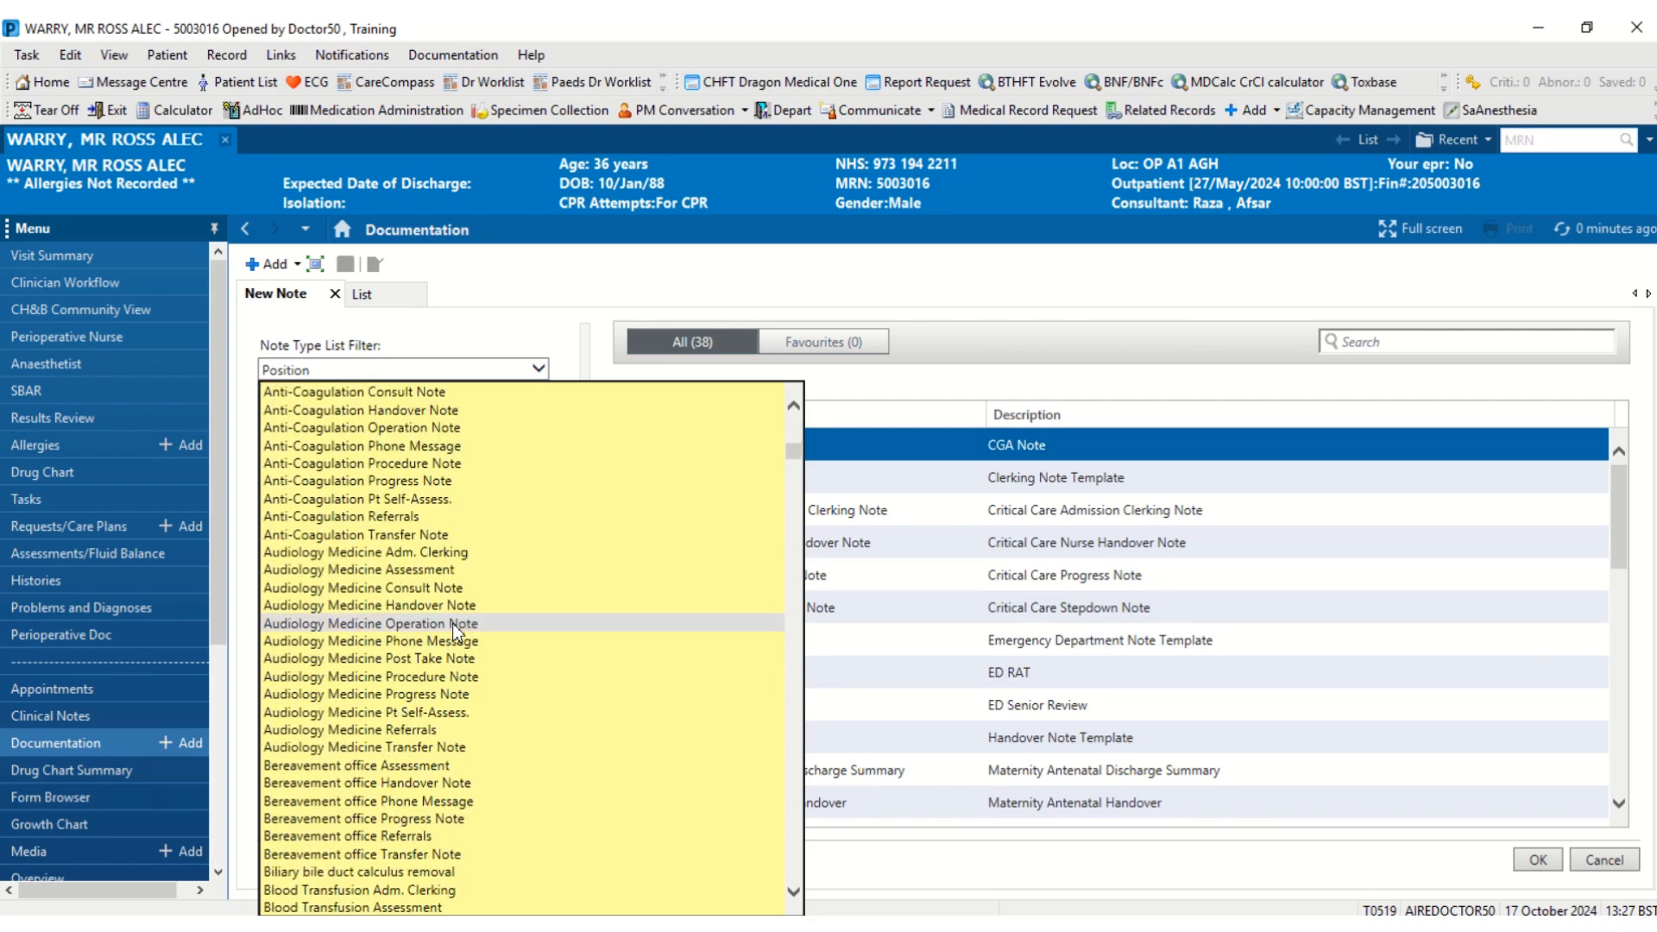
click(418, 876)
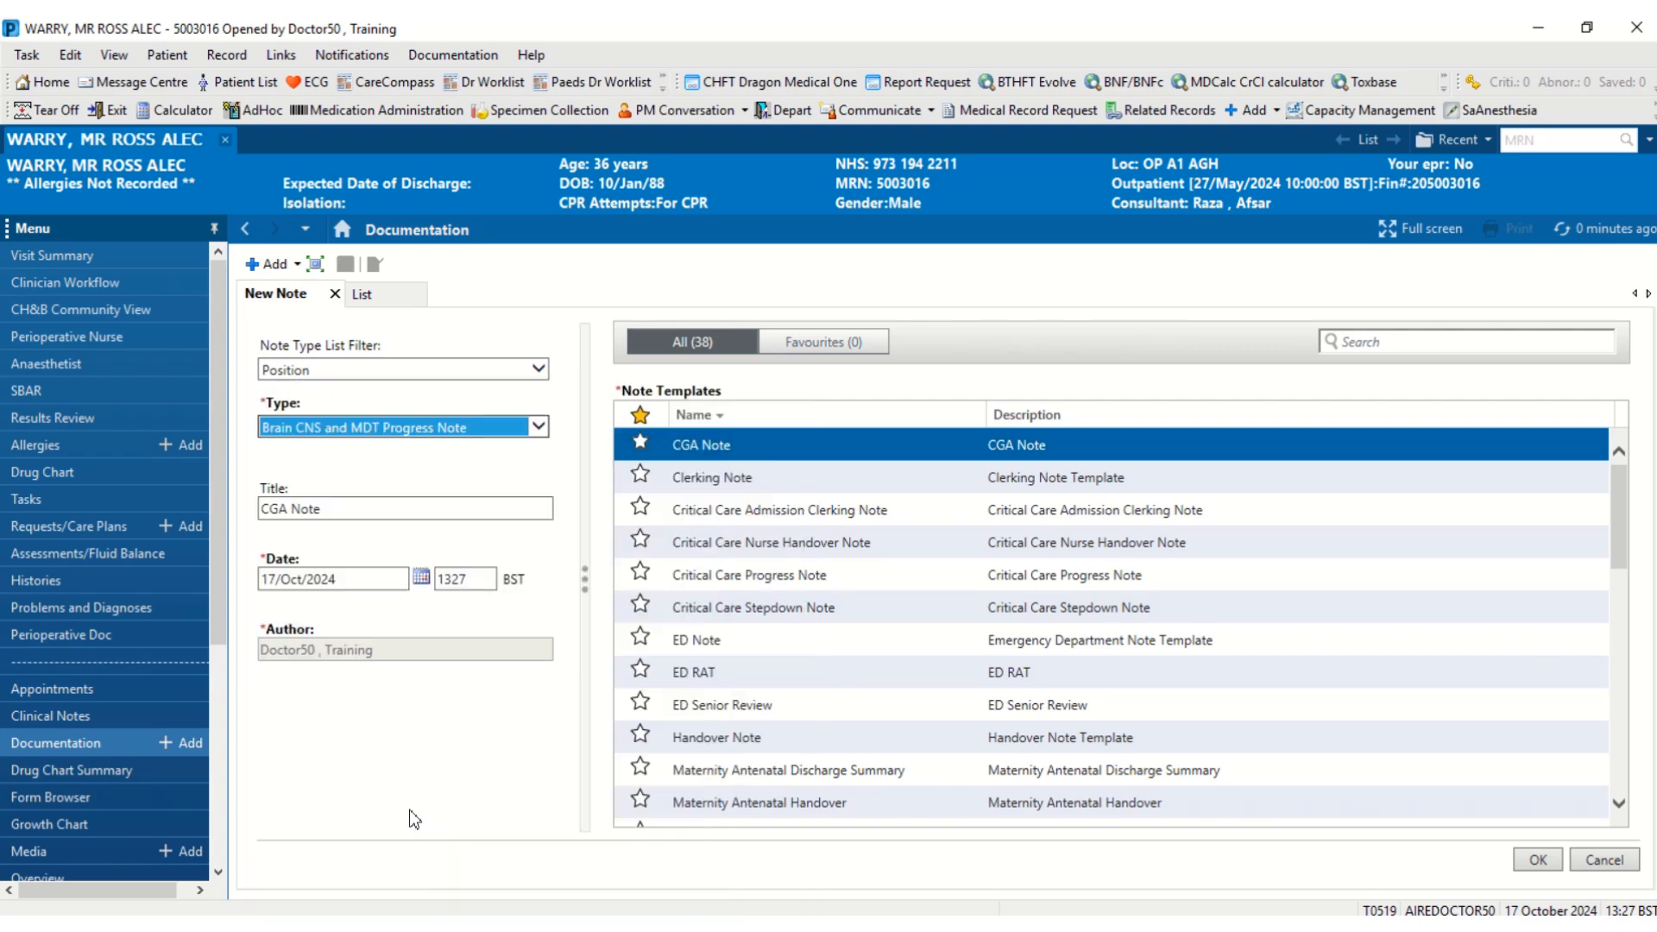
click(759, 478)
click(1532, 866)
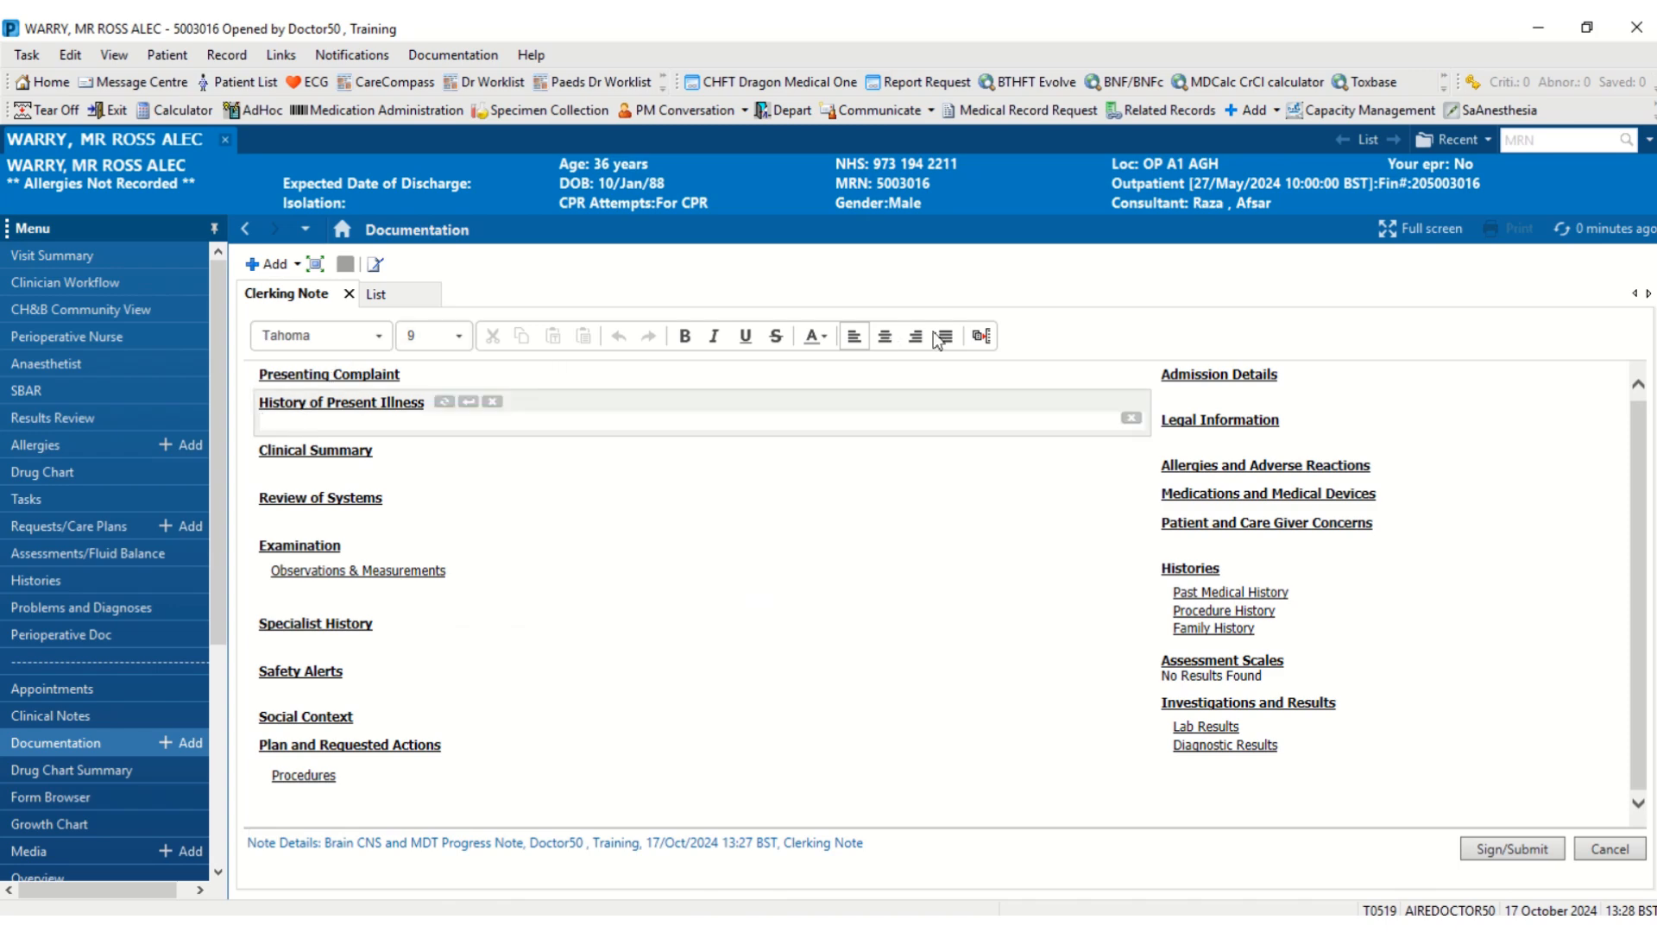
- Expand '#test' into Review of Systems, then compare it against Manage Auto Text
click(449, 498)
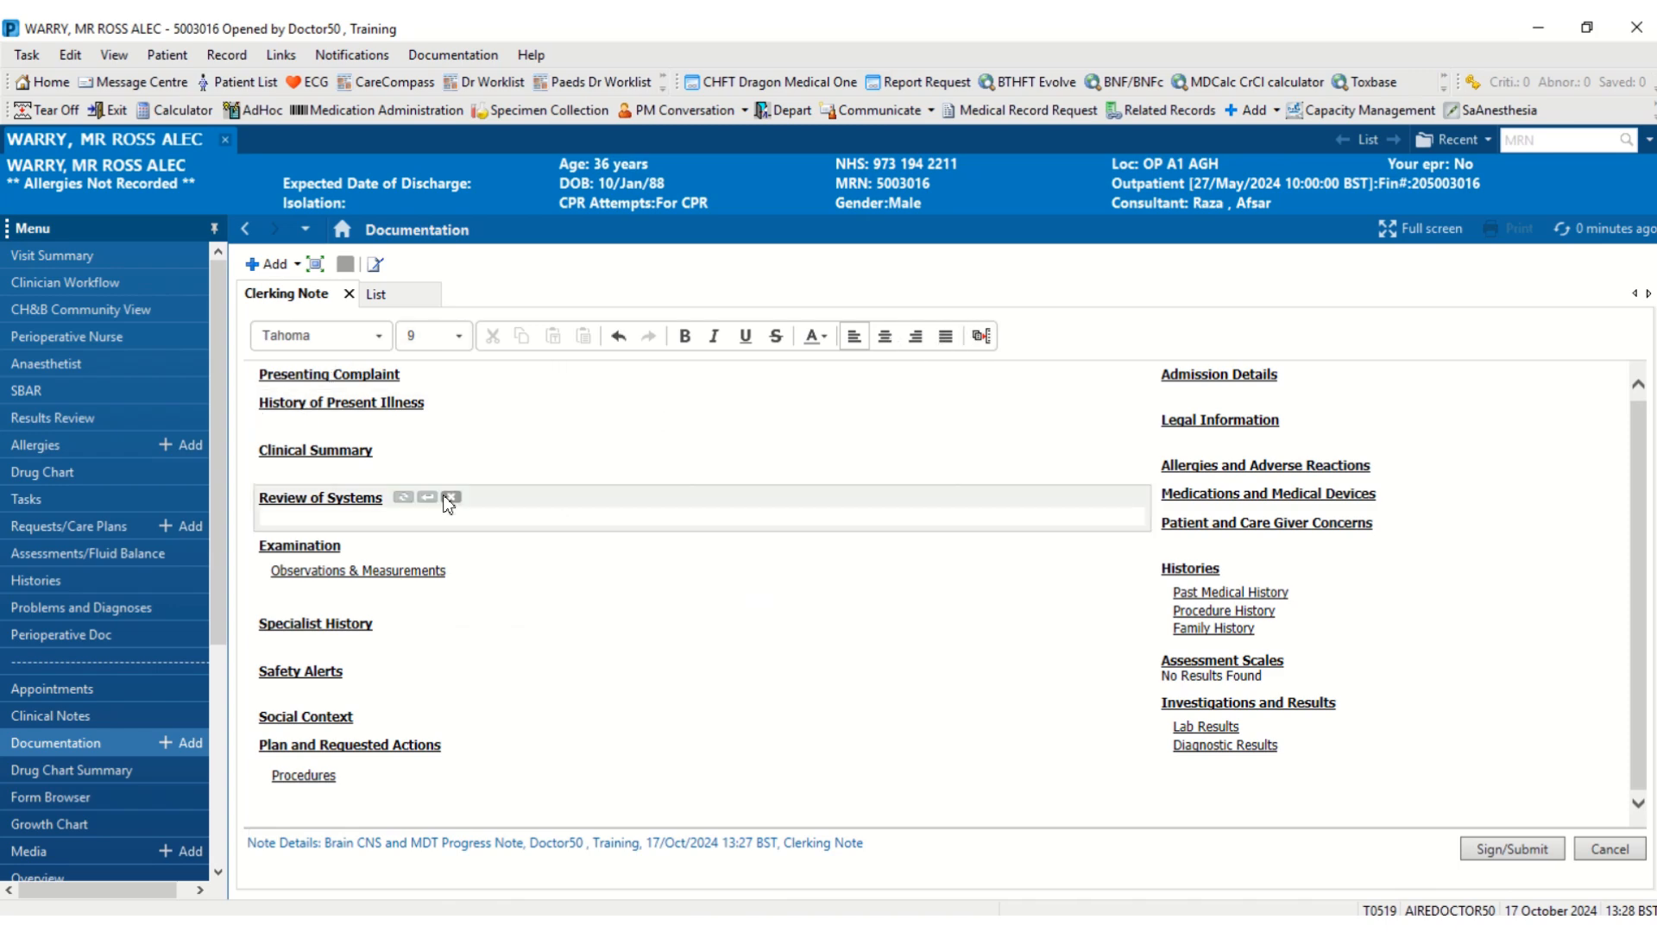
click(432, 511)
text(#test)
click(301, 540)
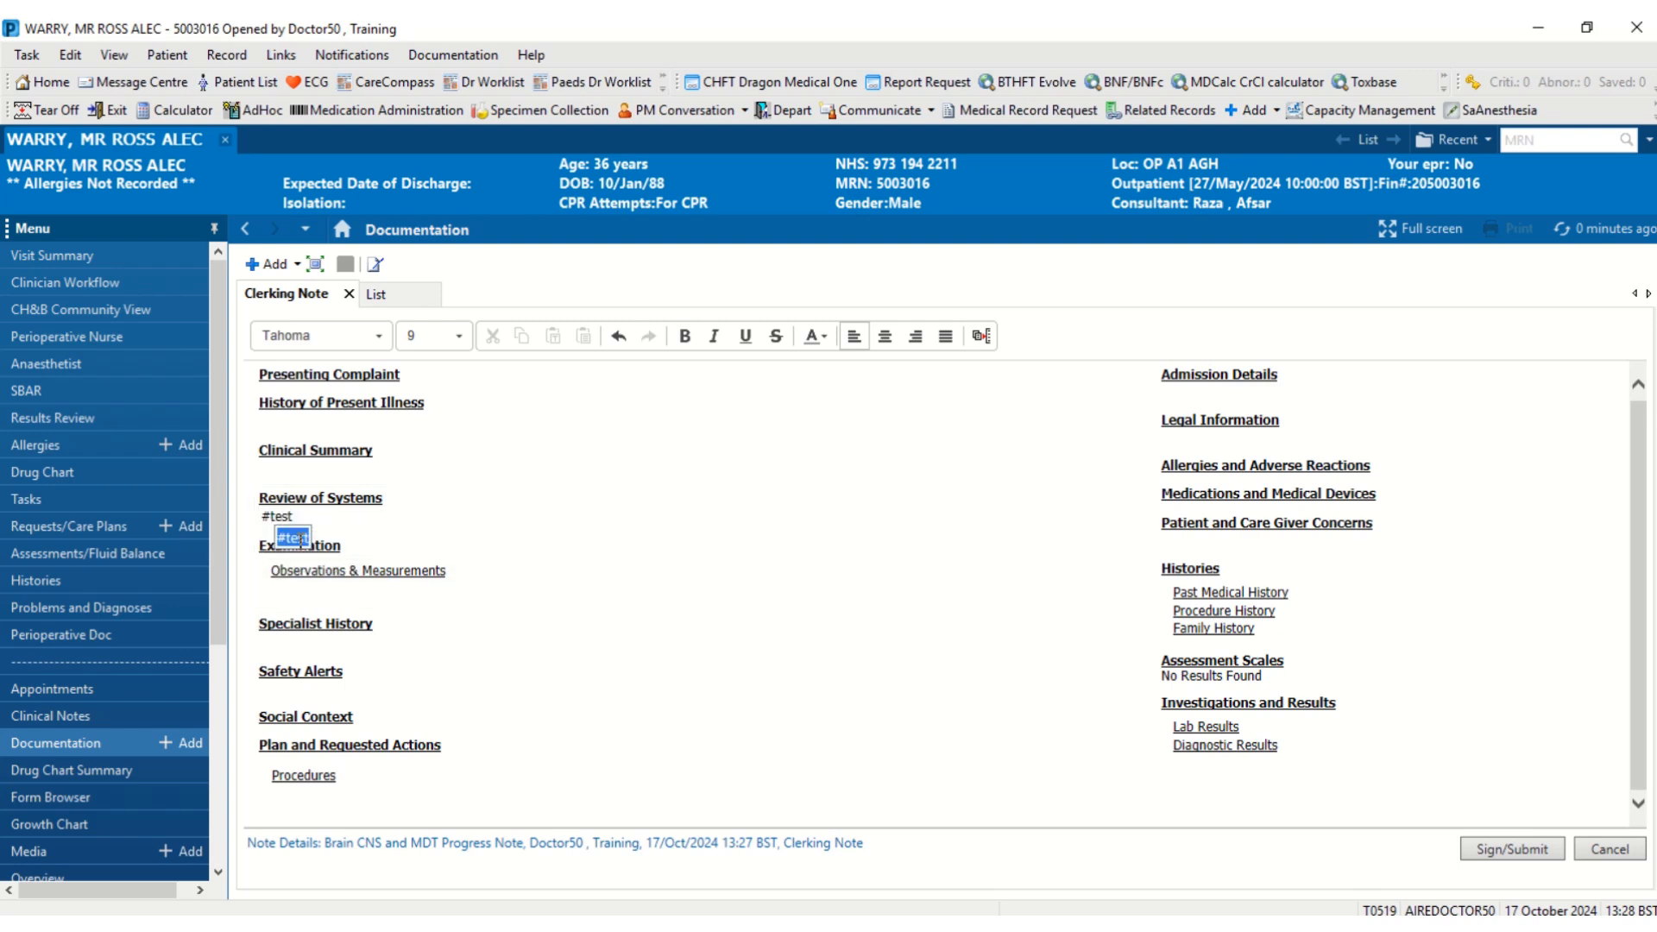
click(301, 540)
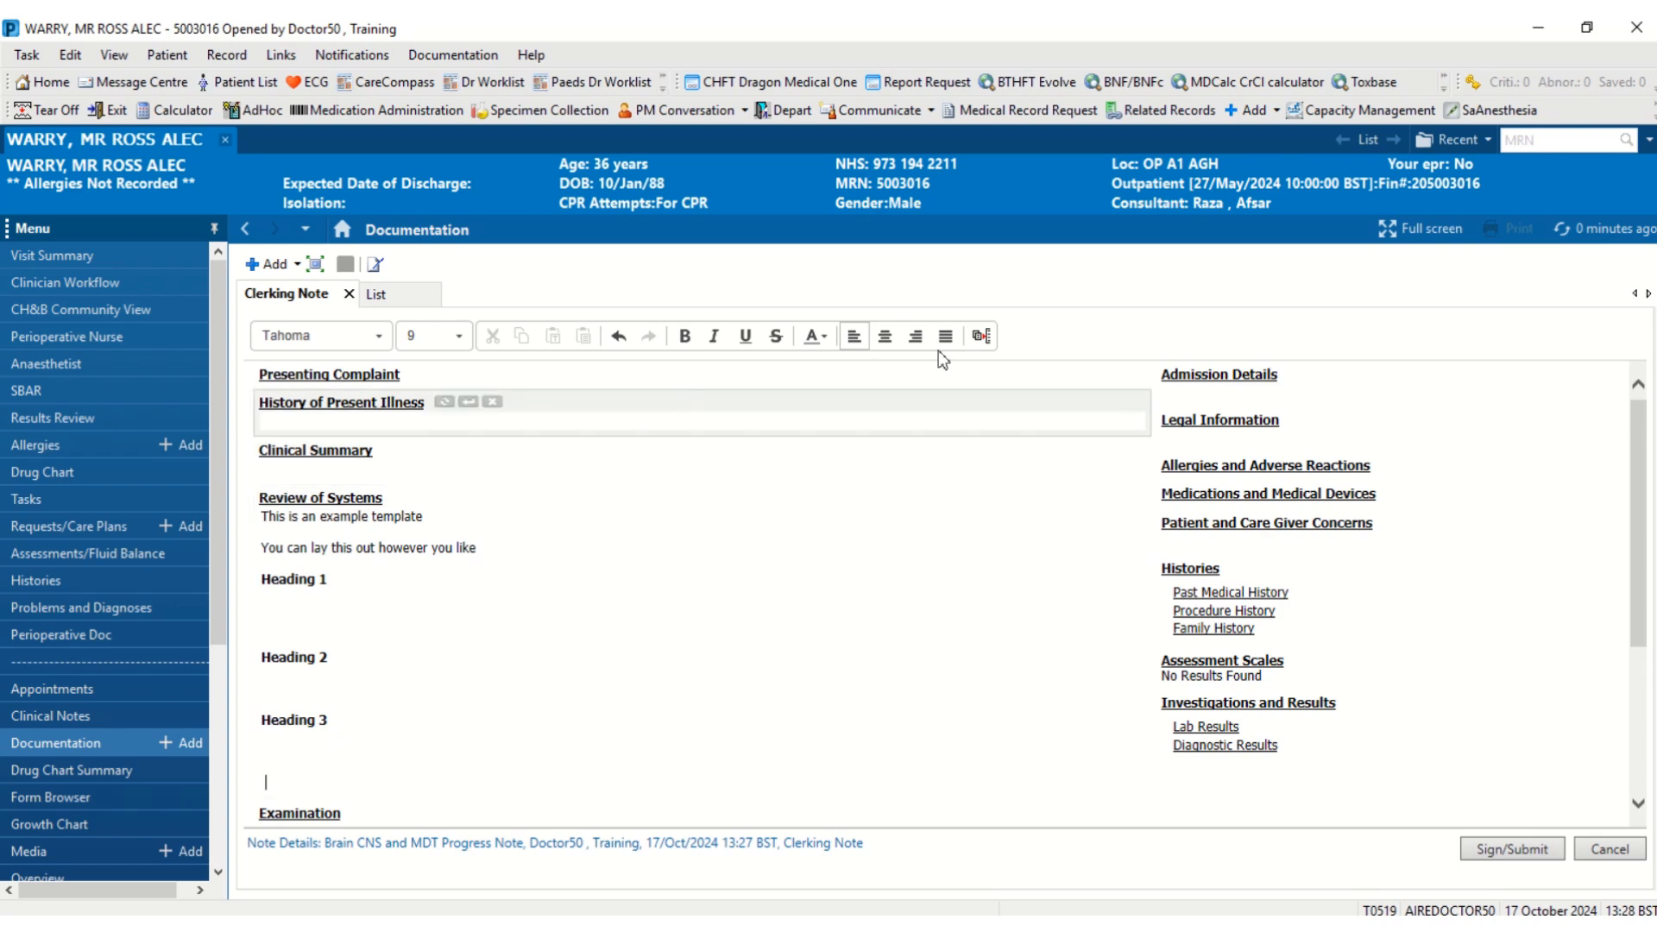
click(982, 336)
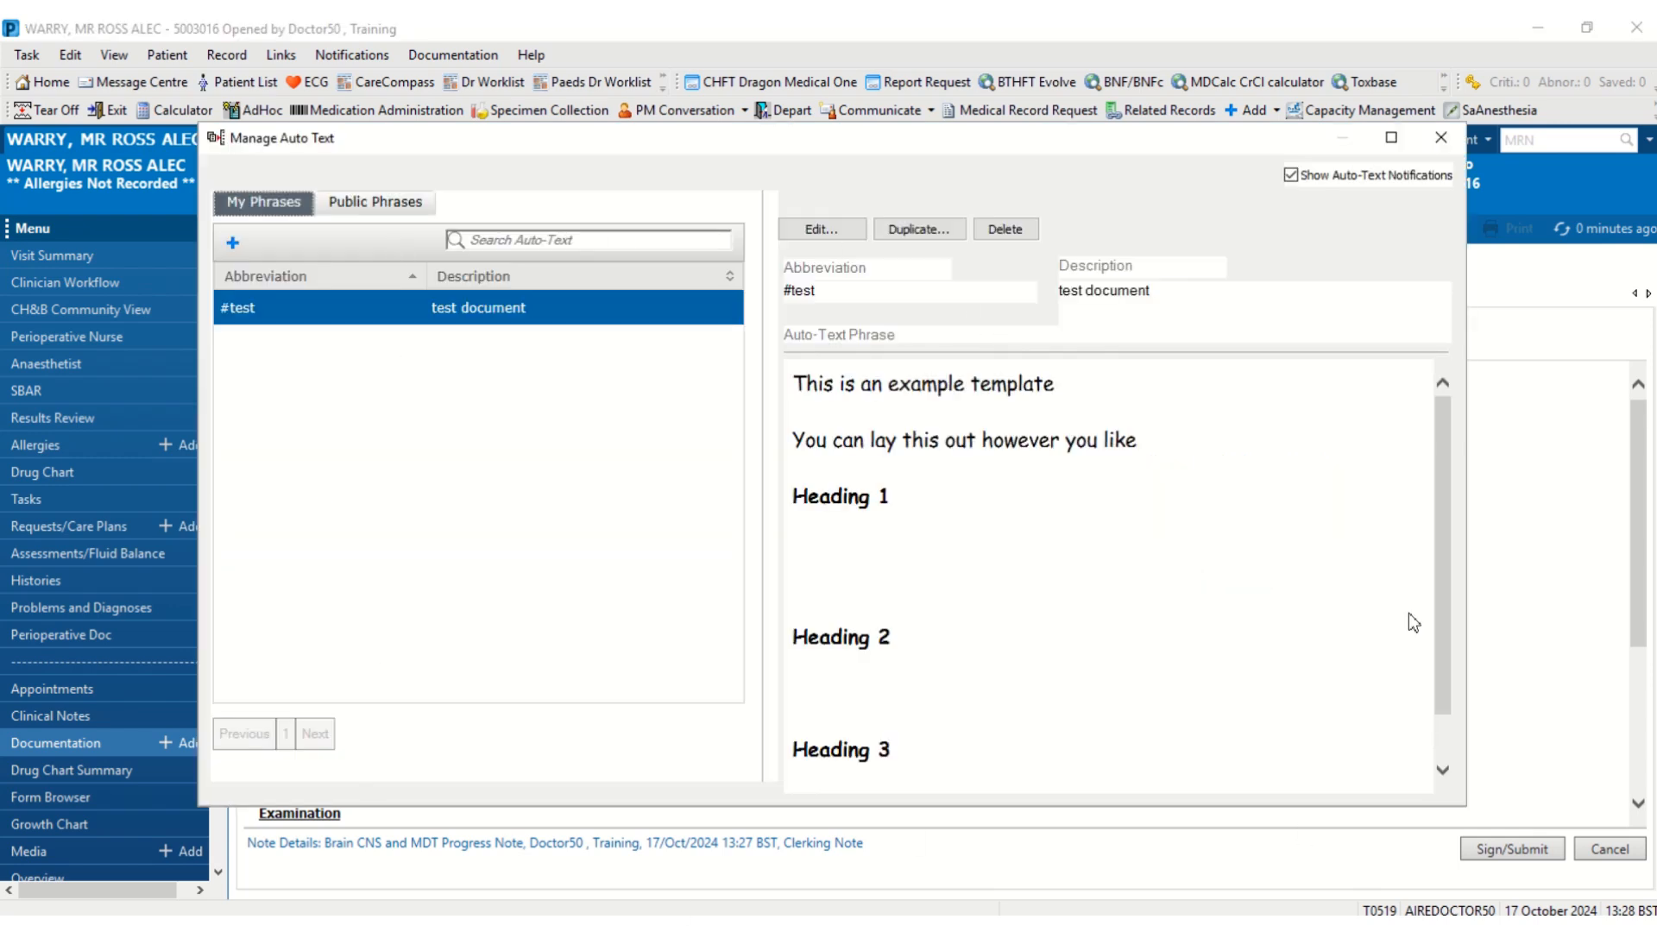
click(1440, 137)
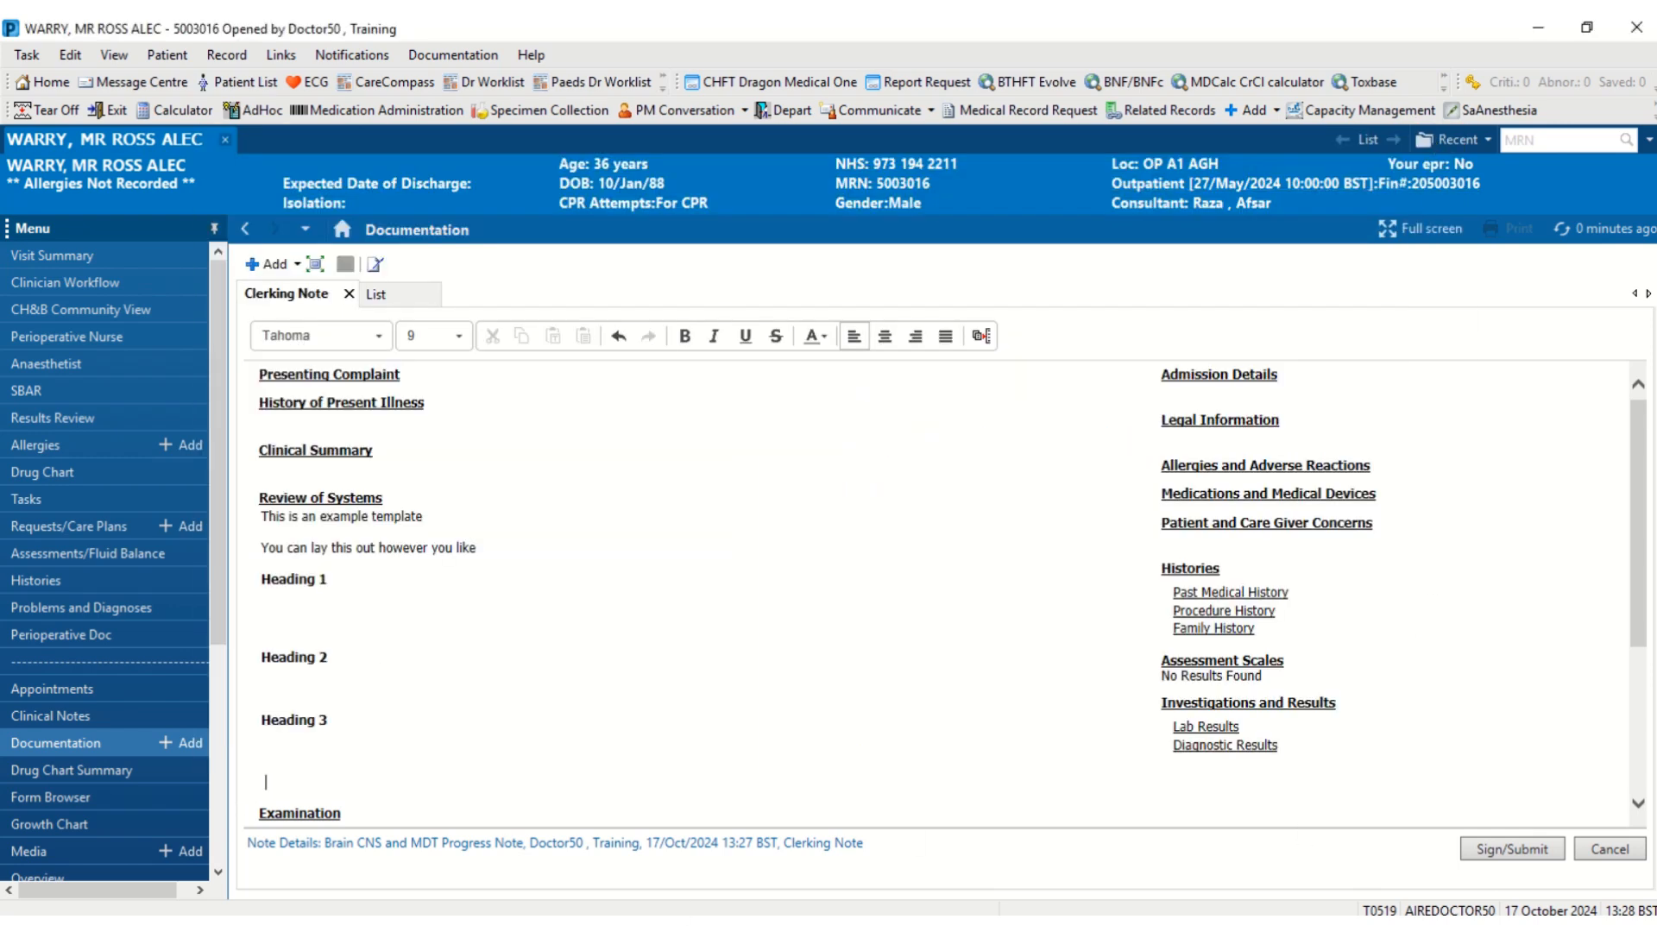